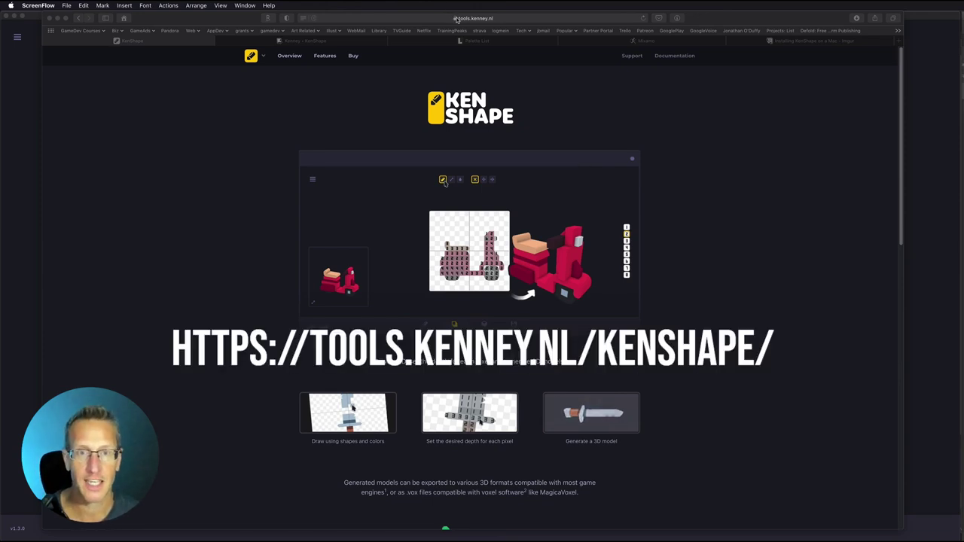
# - Bring Safari into focus and look over the KenShape product page's purchase section
pyautogui.click(198, 126)
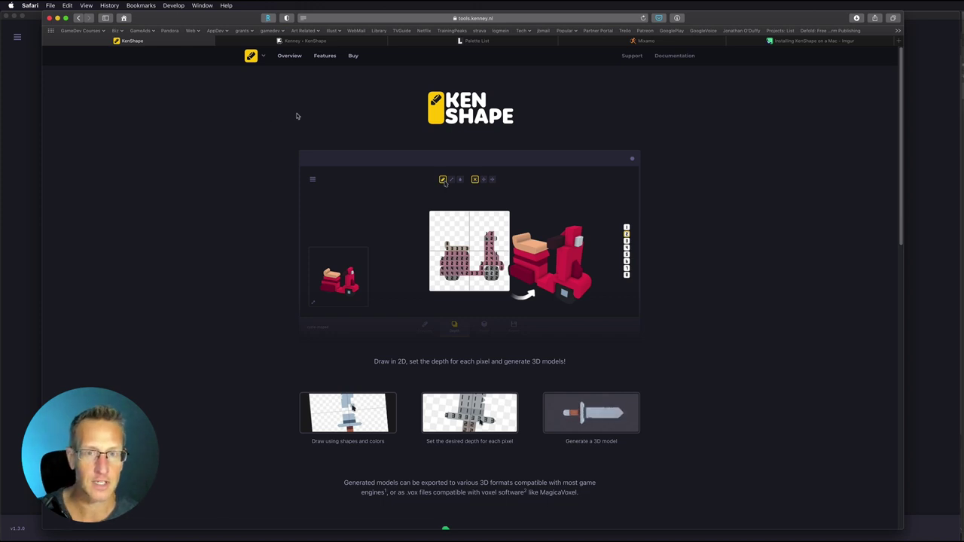
pyautogui.click(353, 56)
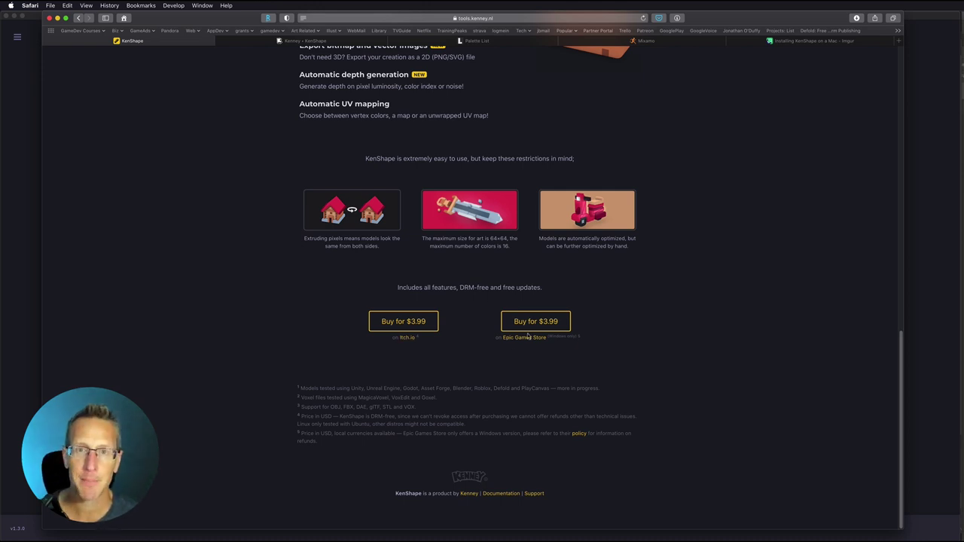
pyautogui.press('super+Up')
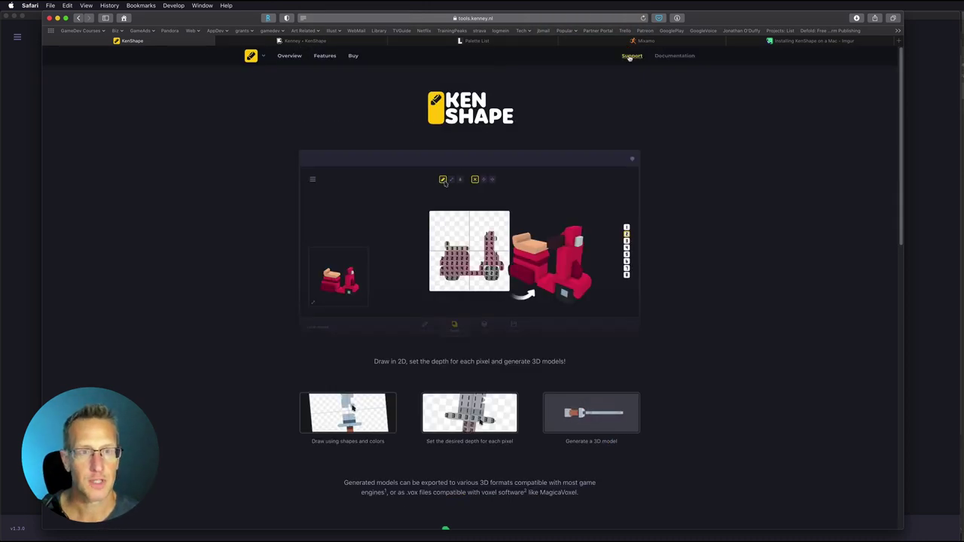
# - Open the 'Kenney • KenShape' documentation tab and scroll through its sections
pyautogui.click(284, 41)
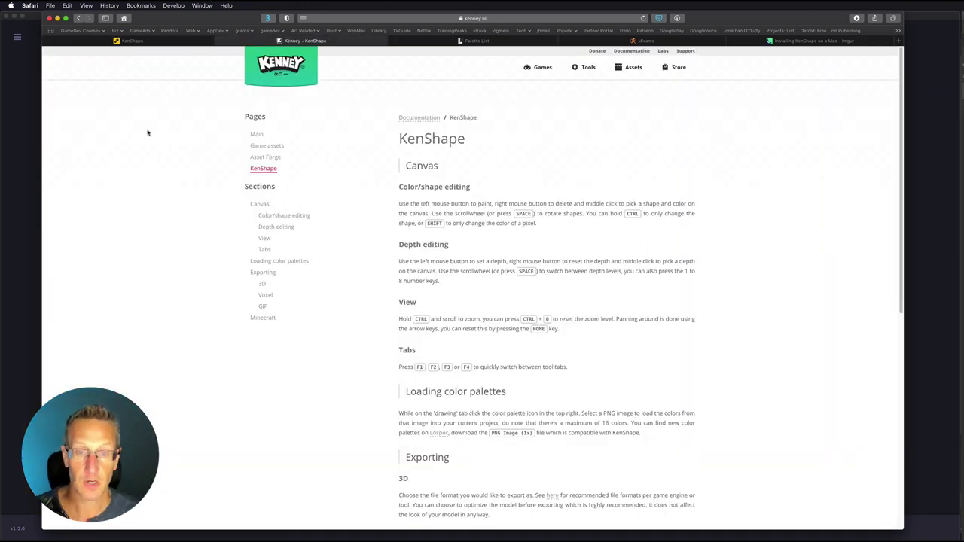
pyautogui.scroll(-7, 474, 290)
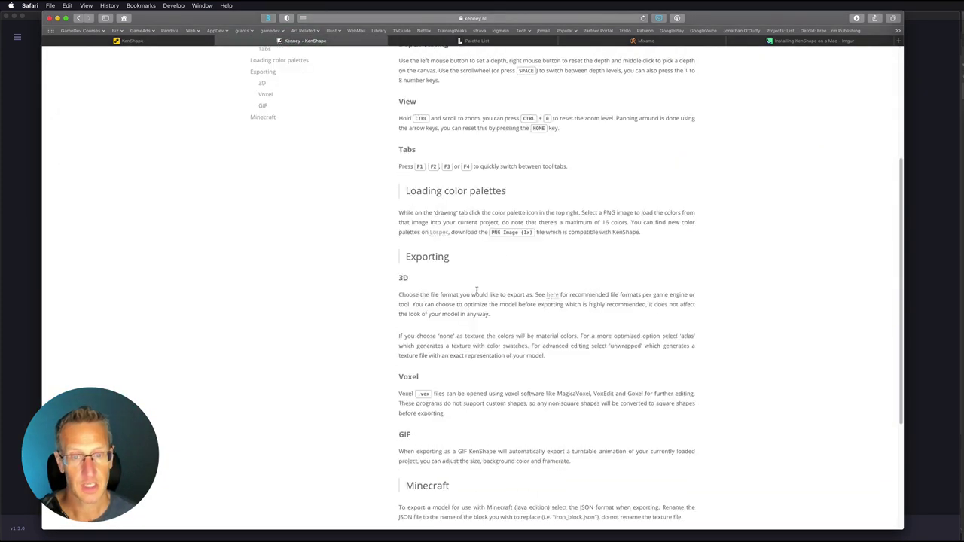
pyautogui.scroll(5, 473, 291)
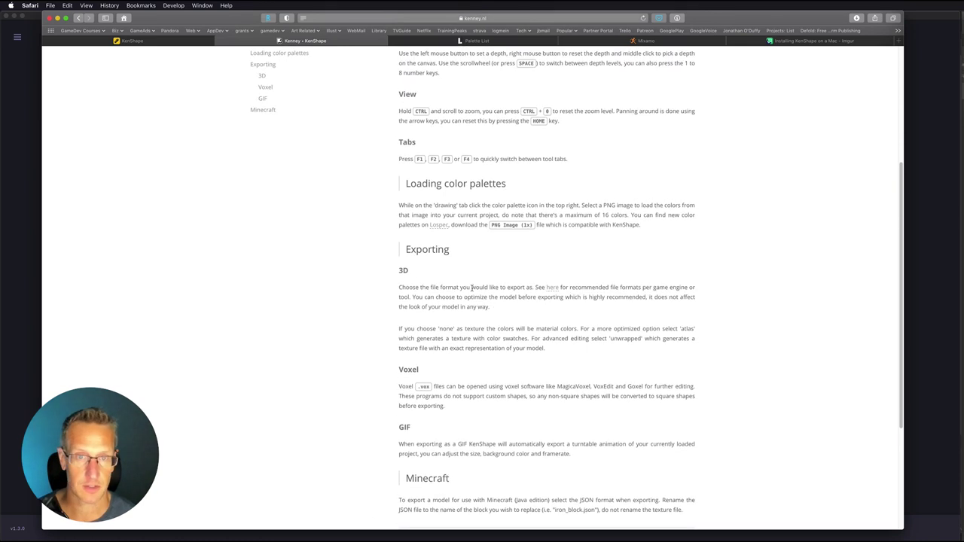
pyautogui.scroll(1, 470, 289)
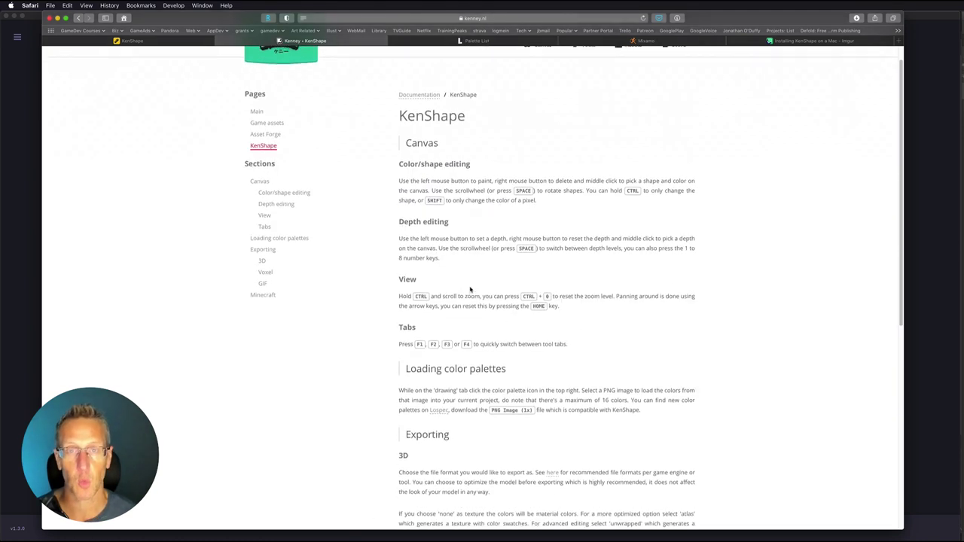
pyautogui.scroll(2, 465, 287)
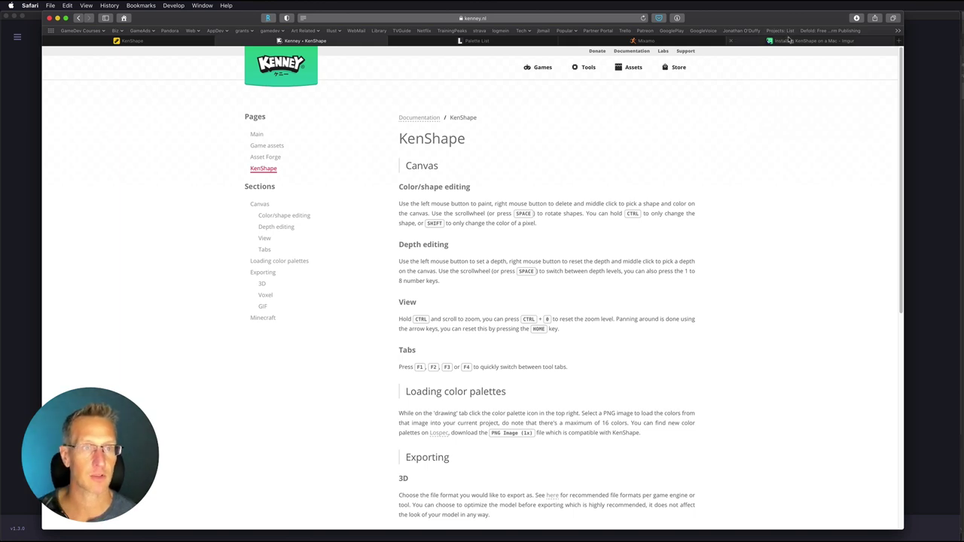
pyautogui.moveTo(790, 41)
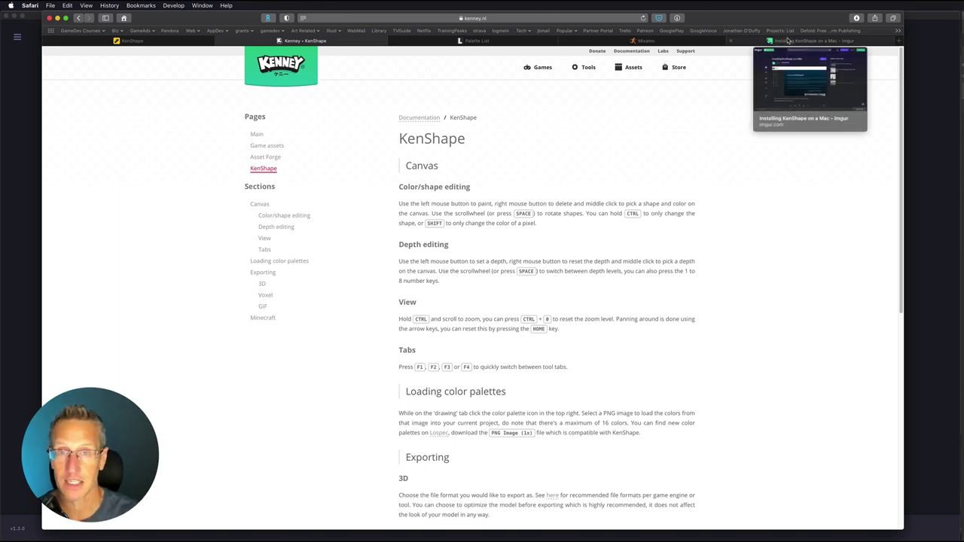
# - View the 'Installing KenShape on a Mac – Imgur' guide, then switch to KenShape
pyautogui.click(787, 41)
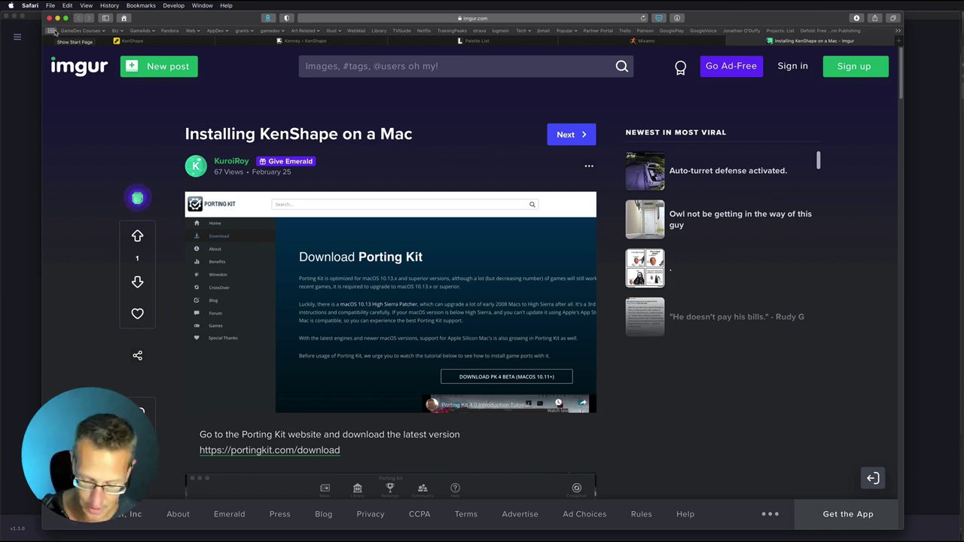
pyautogui.press('super+Tab')
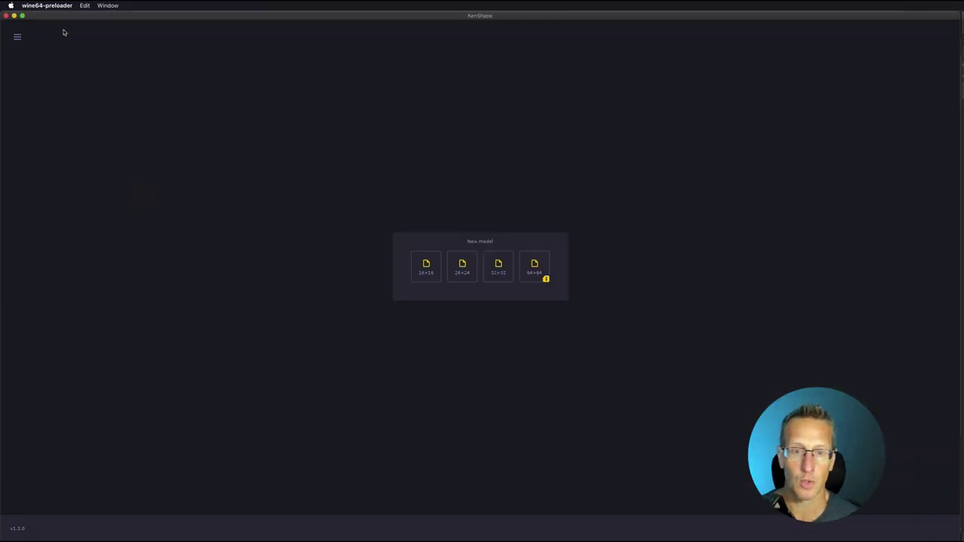
# - Check the file menu options, then create a new 32×32 model
pyautogui.click(17, 38)
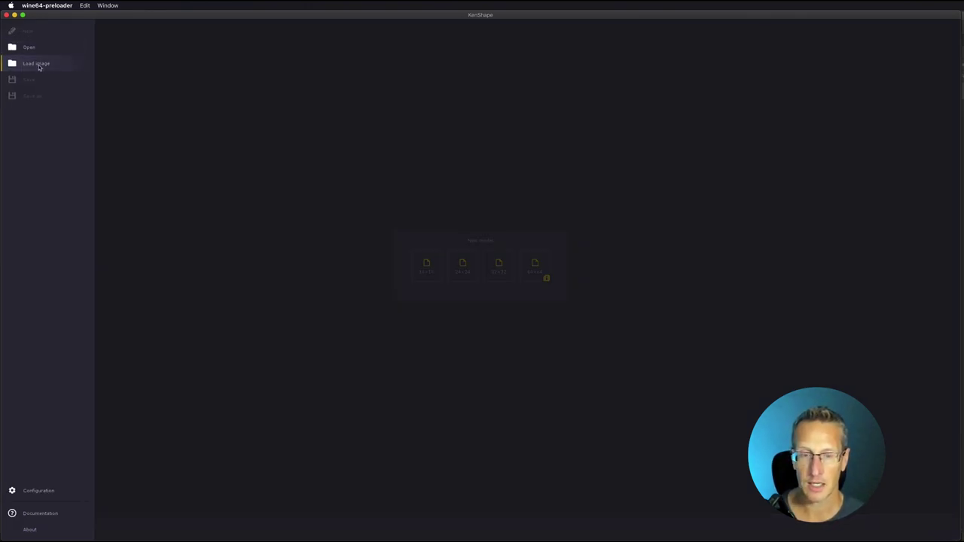
pyautogui.click(223, 78)
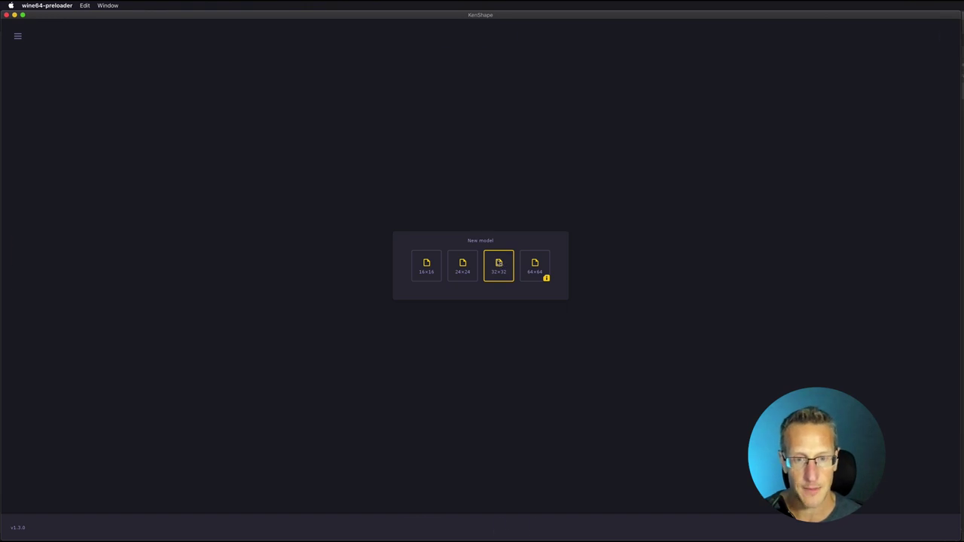
pyautogui.click(498, 262)
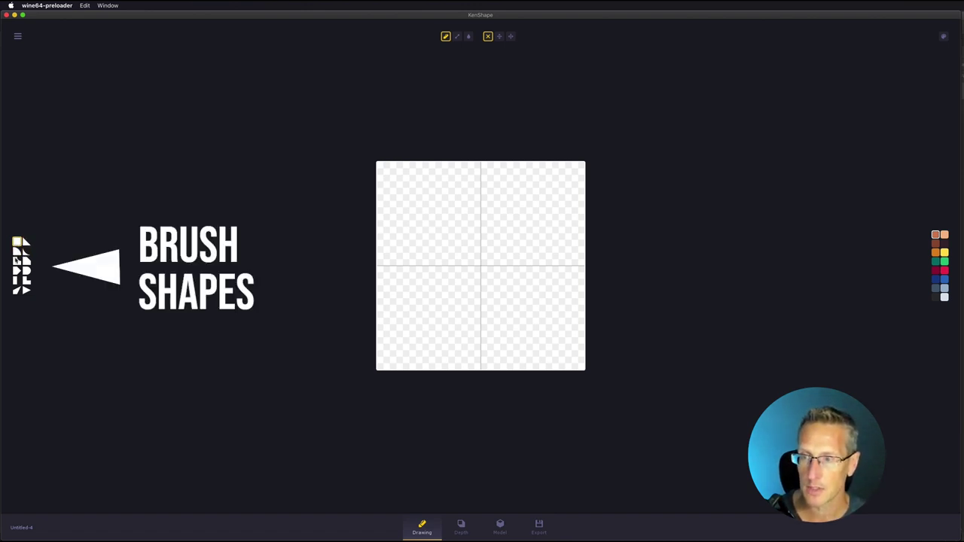
# - With the square brush and dark red, paint one pixel near the canvas centre
pyautogui.click(16, 260)
pyautogui.click(18, 242)
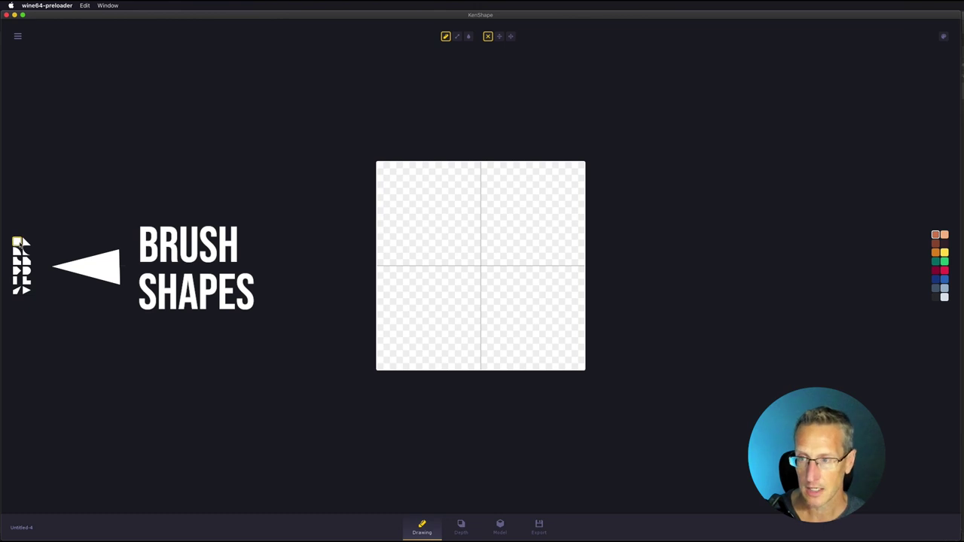
pyautogui.click(935, 270)
pyautogui.click(457, 256)
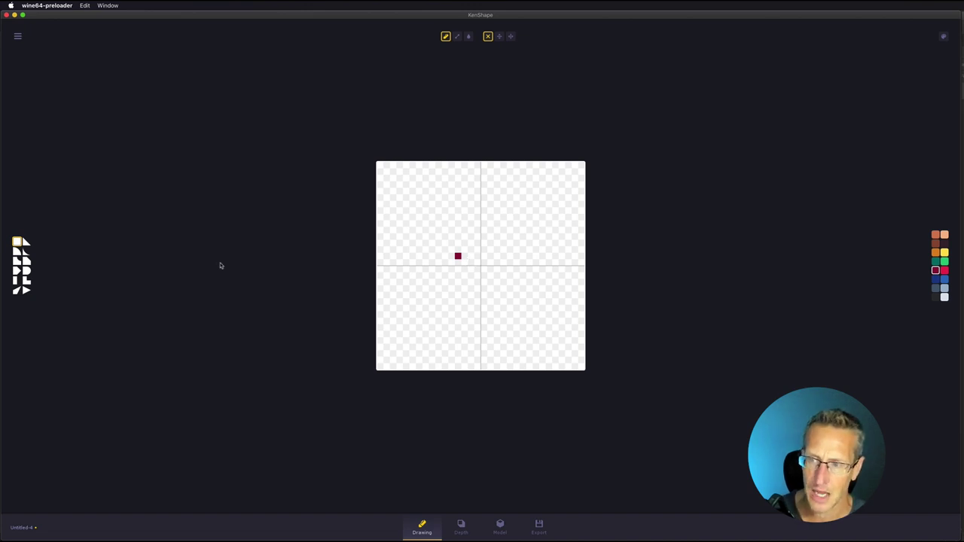
# - Add rotated triangle slopes, then fill out the dark-red block with square brushes
pyautogui.click(26, 243)
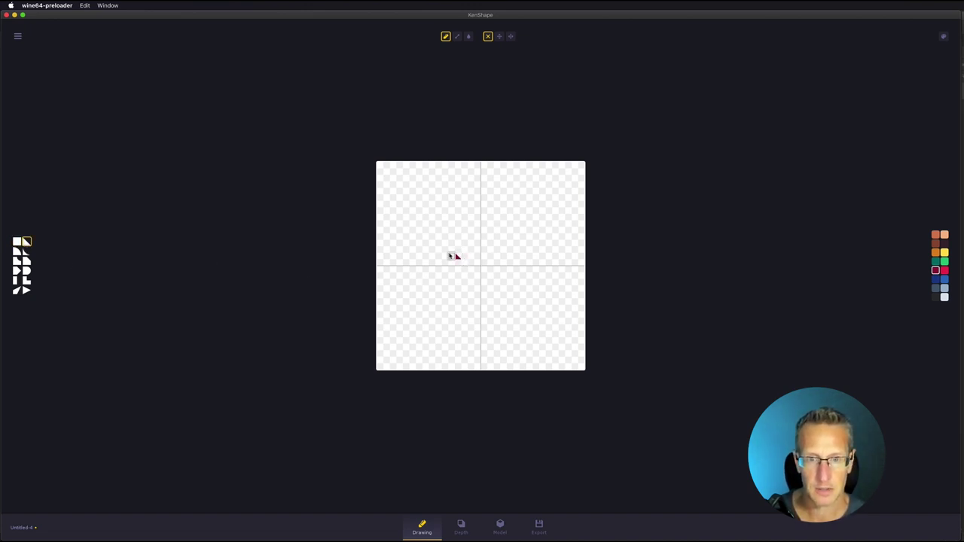
pyautogui.moveTo(459, 257); pyautogui.dragTo(471, 272)
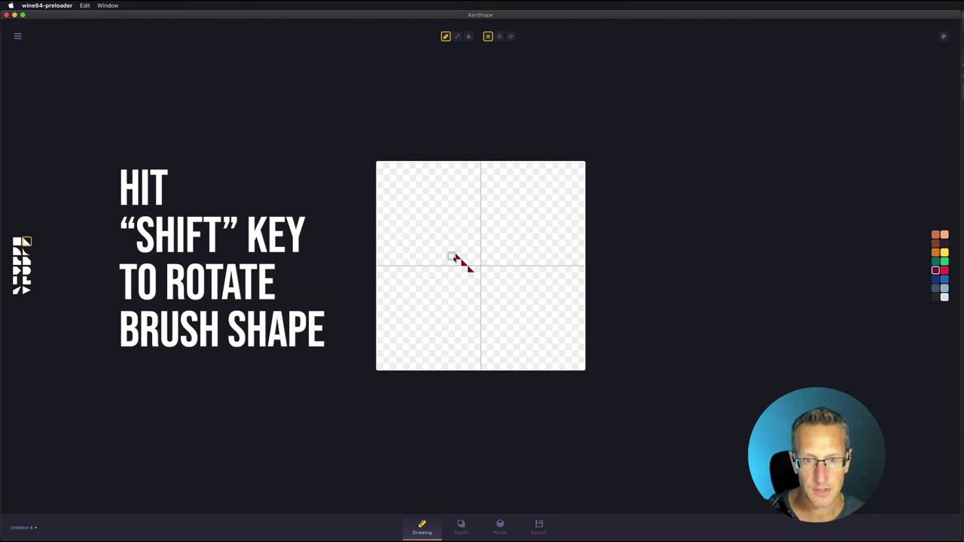
pyautogui.press('shift')
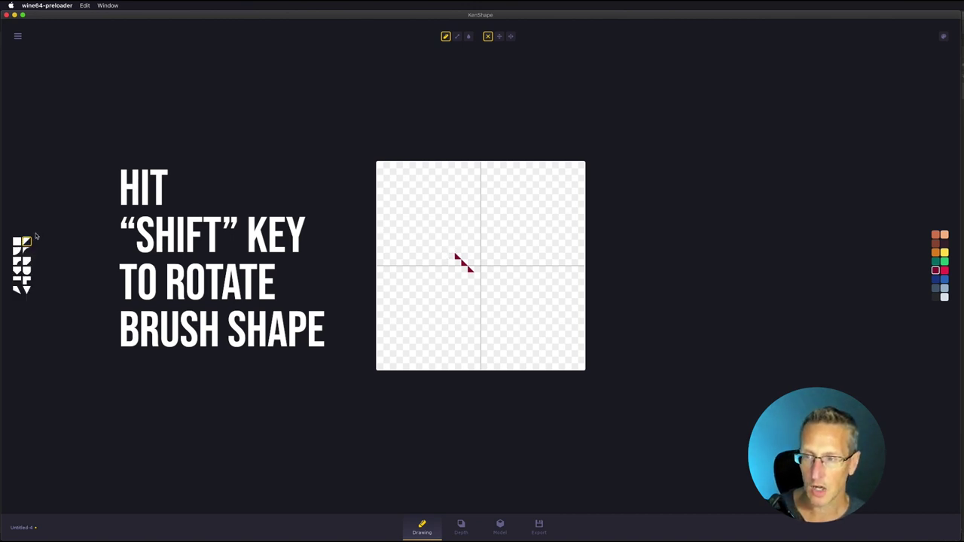
pyautogui.click(452, 257)
pyautogui.press('shift')
pyautogui.click(461, 269)
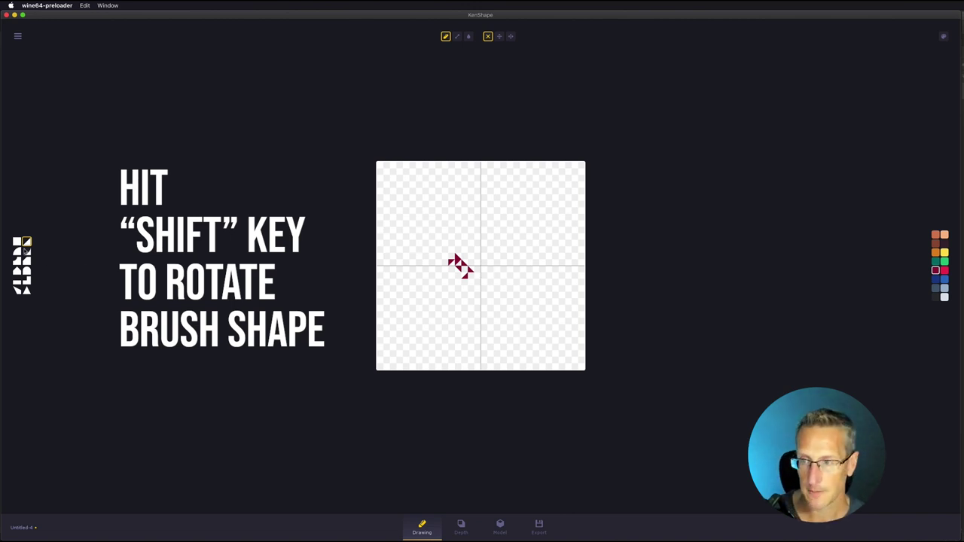
pyautogui.click(17, 242)
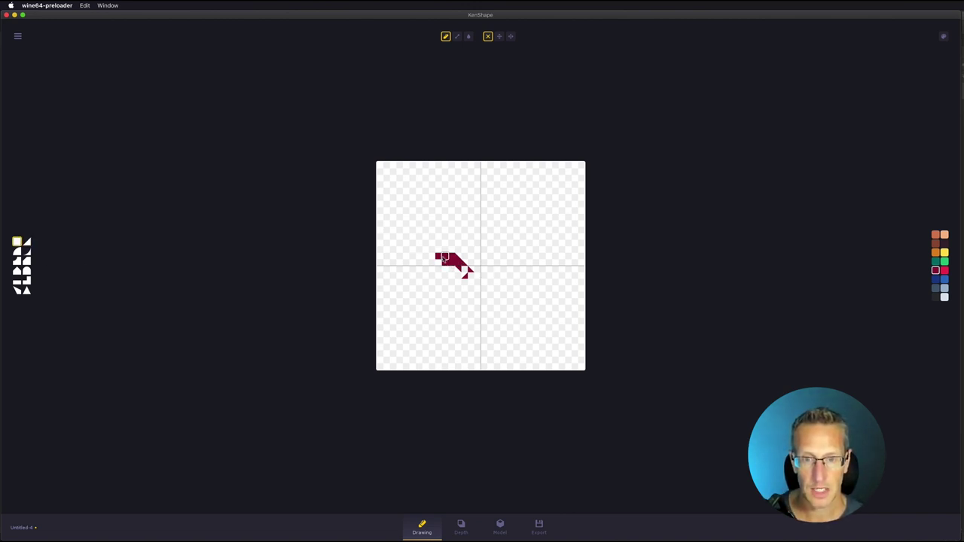
pyautogui.moveTo(444, 259)
pyautogui.mouseDown()
pyautogui.moveTo(471, 276)
pyautogui.moveTo(438, 273)
pyautogui.mouseUp()
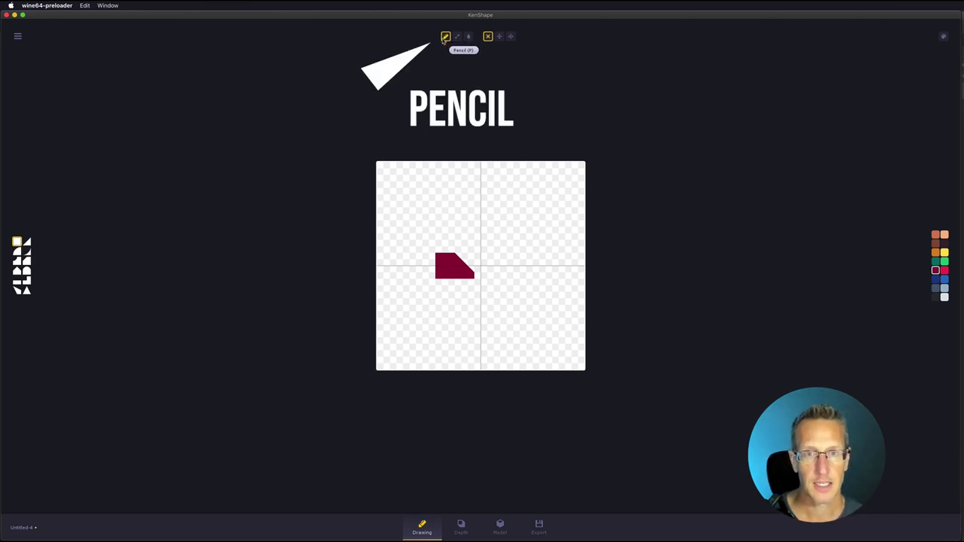
# - Try a freehand stroke and a straight vertical line, undoing each
pyautogui.moveTo(476, 197)
pyautogui.mouseDown()
pyautogui.moveTo(451, 230)
pyautogui.moveTo(407, 226)
pyautogui.mouseUp()
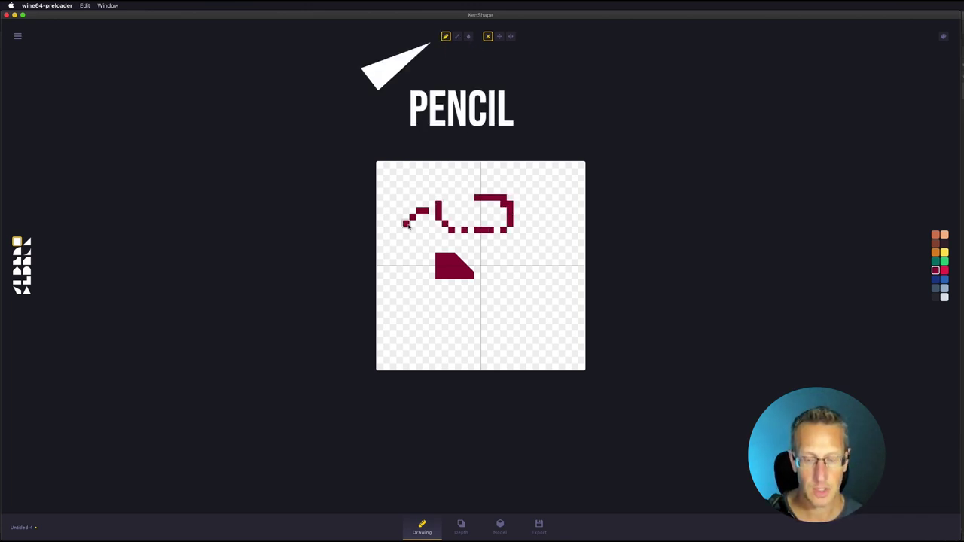
pyautogui.hotkey('ctrl', 'z')
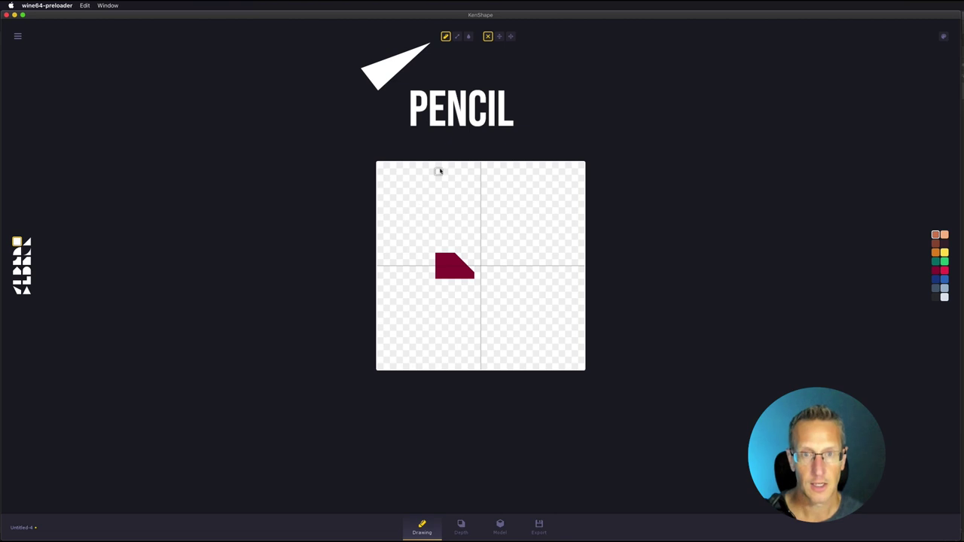
pyautogui.click(456, 38)
pyautogui.moveTo(510, 190); pyautogui.dragTo(511, 250)
pyautogui.hotkey('ctrl', 'z')
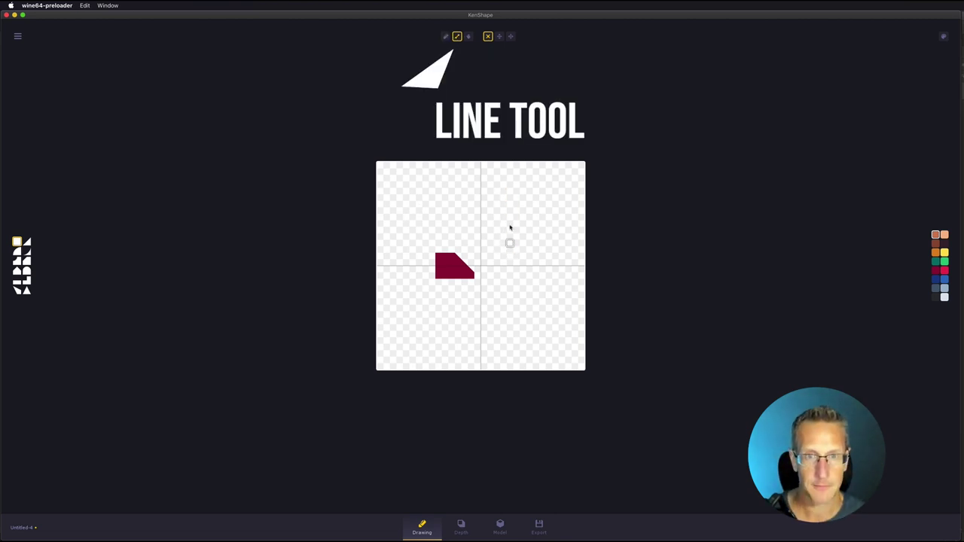
# - Flood-fill the block orange, test filling the empty canvas, and undo that fill
pyautogui.click(468, 37)
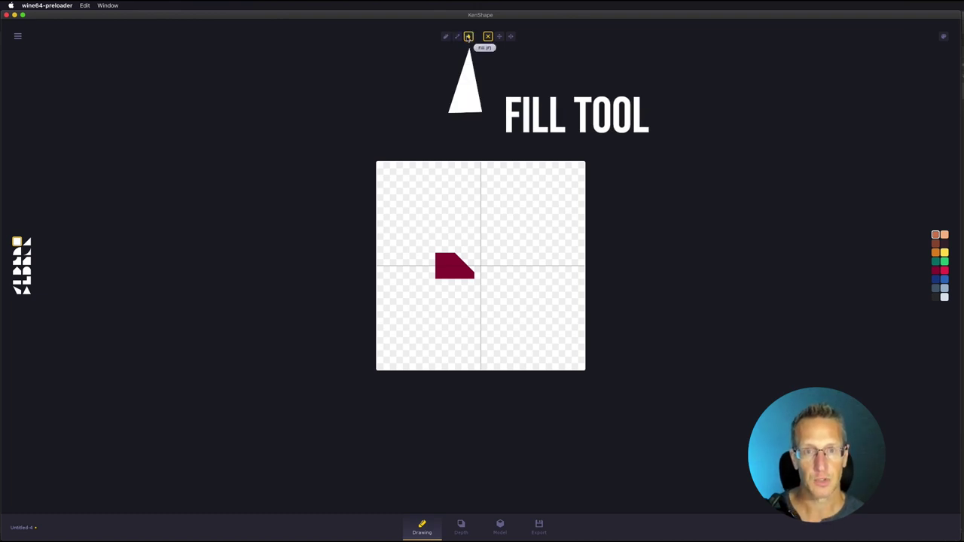
pyautogui.click(451, 258)
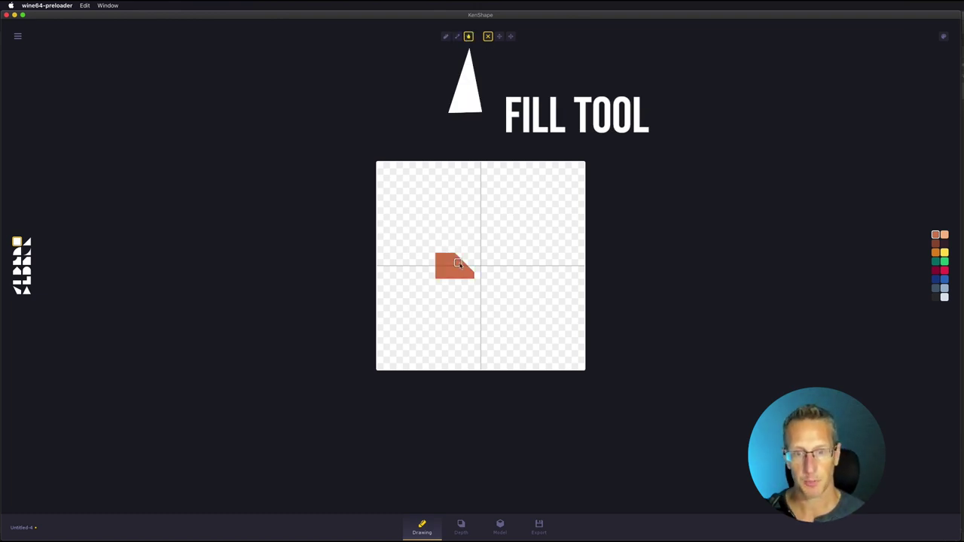
pyautogui.click(529, 258)
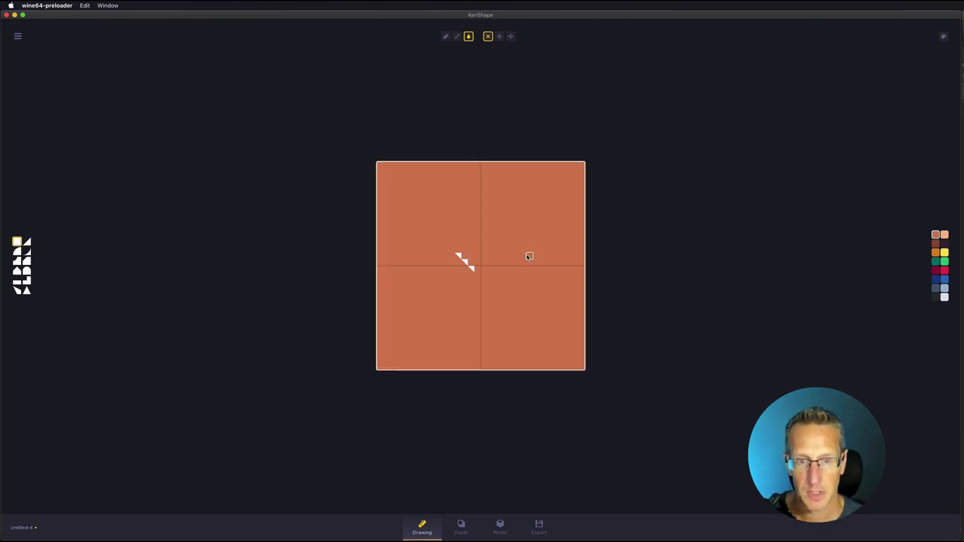
pyautogui.hotkey('ctrl', 'z')
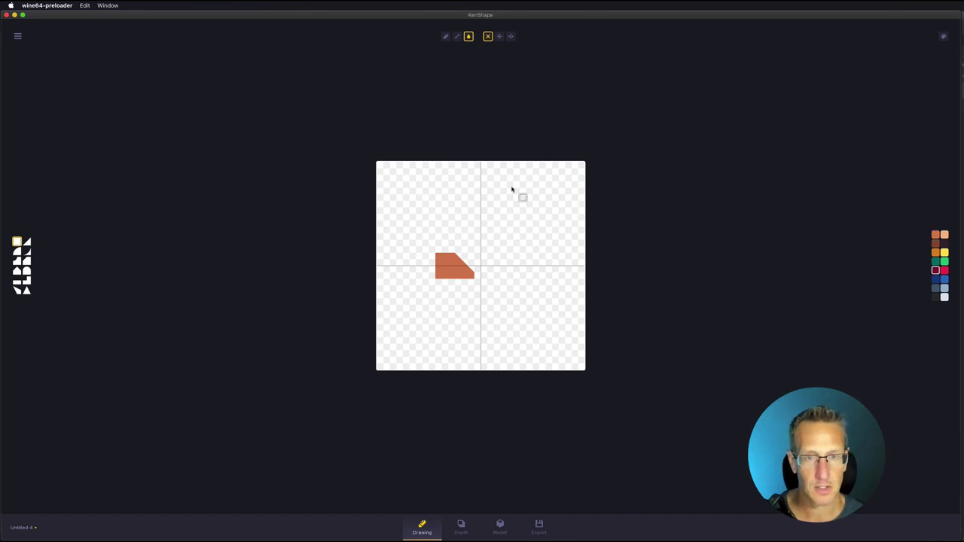
# - Try a freehand stroke and a horizontally mirrored bracket, undoing both
pyautogui.press('d')
pyautogui.moveTo(463, 217)
pyautogui.mouseDown()
pyautogui.moveTo(436, 202)
pyautogui.moveTo(388, 240)
pyautogui.moveTo(452, 230)
pyautogui.mouseUp()
pyautogui.hotkey('ctrl', 'z')
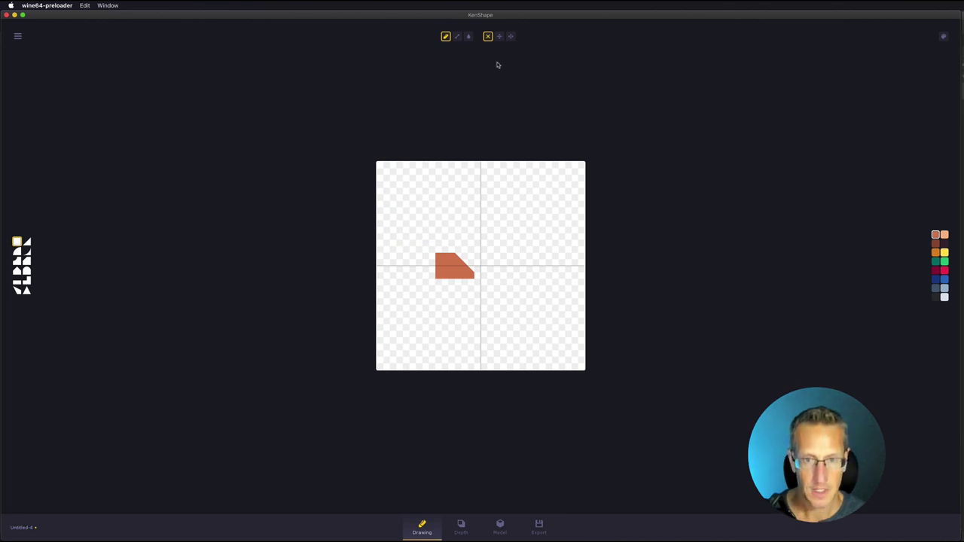
pyautogui.click(499, 36)
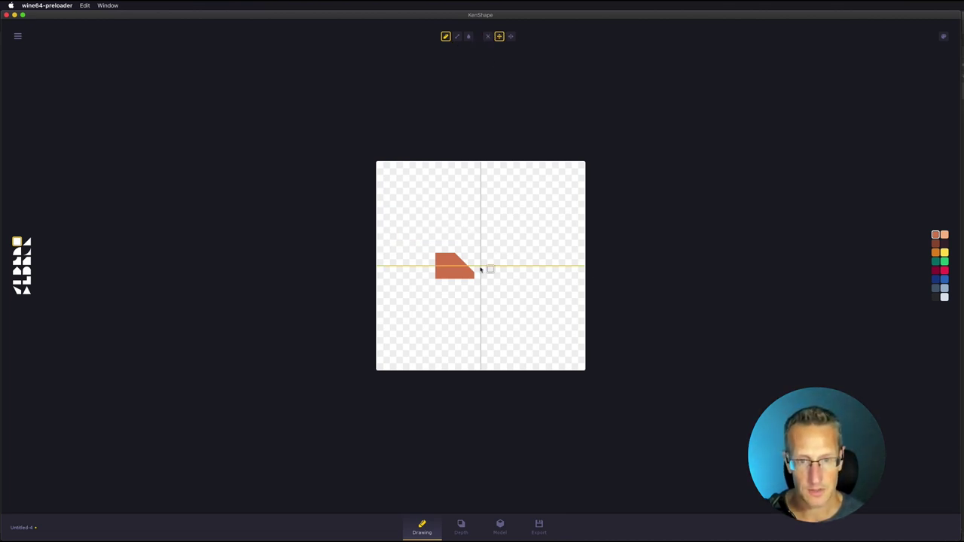
pyautogui.moveTo(444, 193)
pyautogui.mouseDown()
pyautogui.moveTo(453, 194)
pyautogui.moveTo(403, 197)
pyautogui.moveTo(429, 224)
pyautogui.moveTo(454, 226)
pyautogui.mouseUp()
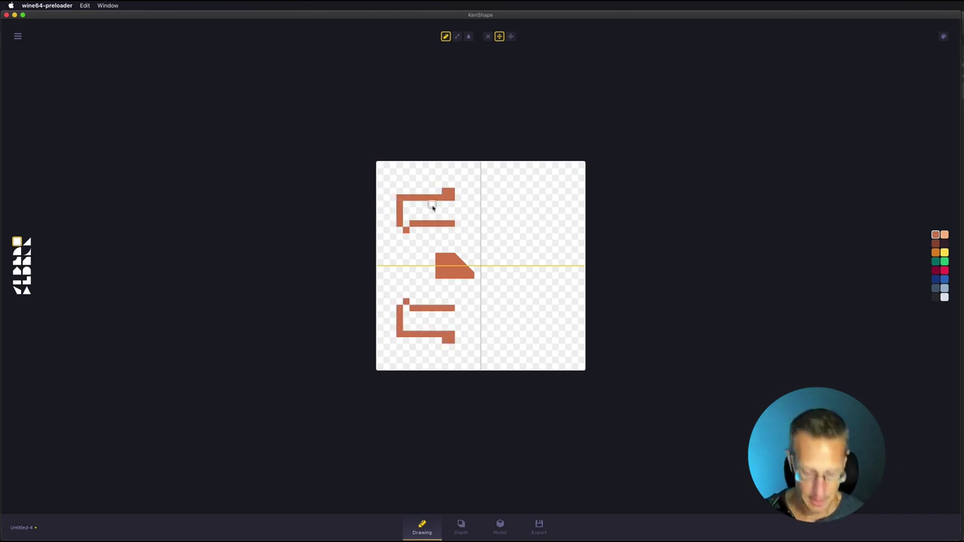
pyautogui.hotkey('ctrl', 'z')
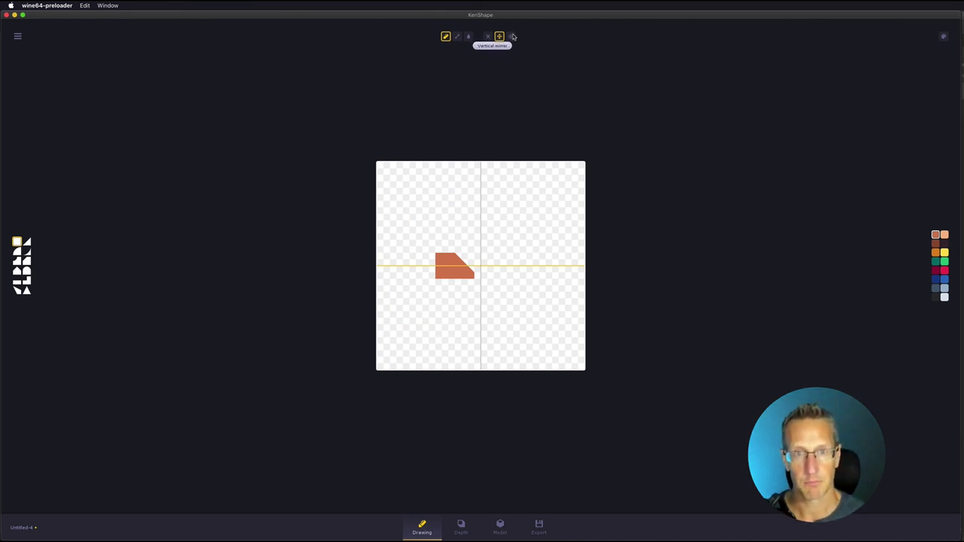
# - Draw a vertically mirrored bracket, then undo repeatedly until the canvas is empty
pyautogui.click(512, 36)
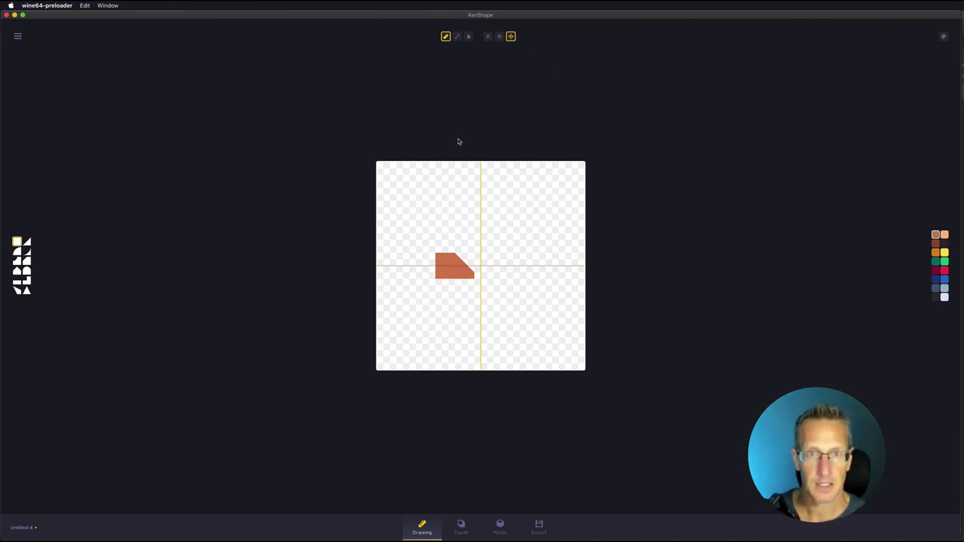
pyautogui.moveTo(444, 198)
pyautogui.mouseDown()
pyautogui.moveTo(438, 230)
pyautogui.moveTo(464, 229)
pyautogui.mouseUp()
pyautogui.press('super+z')
pyautogui.press('super+z')
pyautogui.press('super+z')
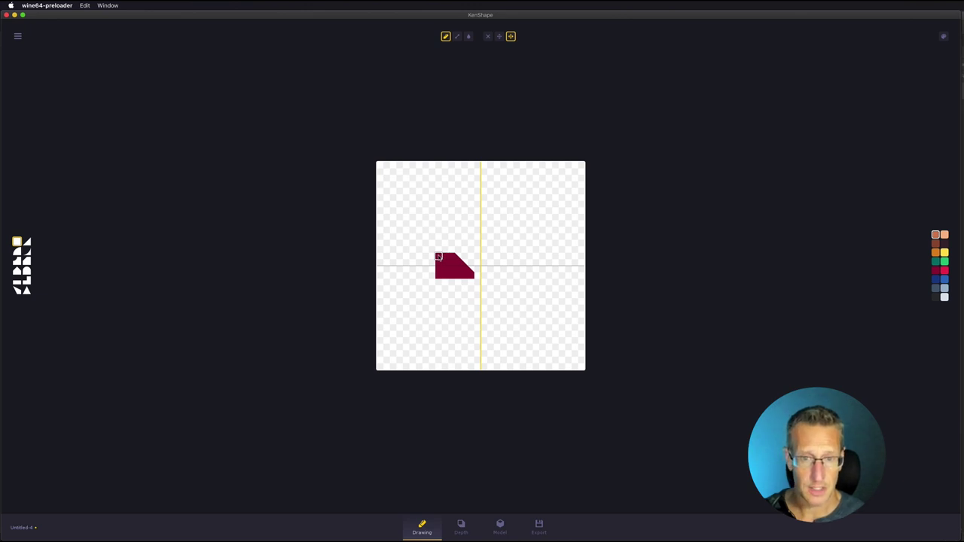
pyautogui.press('super+z')
pyautogui.press('super+z')
pyautogui.press('super+z')
pyautogui.press('super+z')
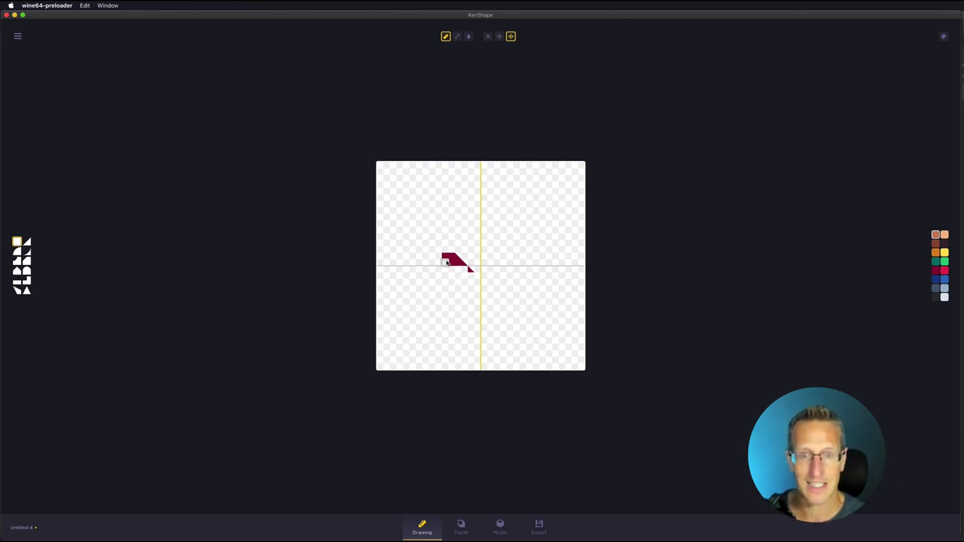
pyautogui.press('super+z')
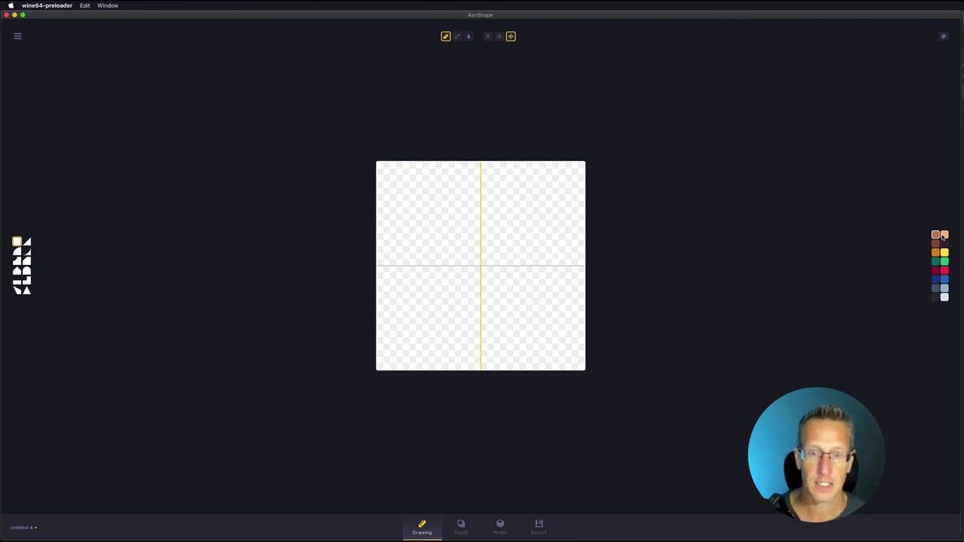
# - Switch back to Safari showing the Installing KenShape on a Mac guide
pyautogui.press('super+Tab')
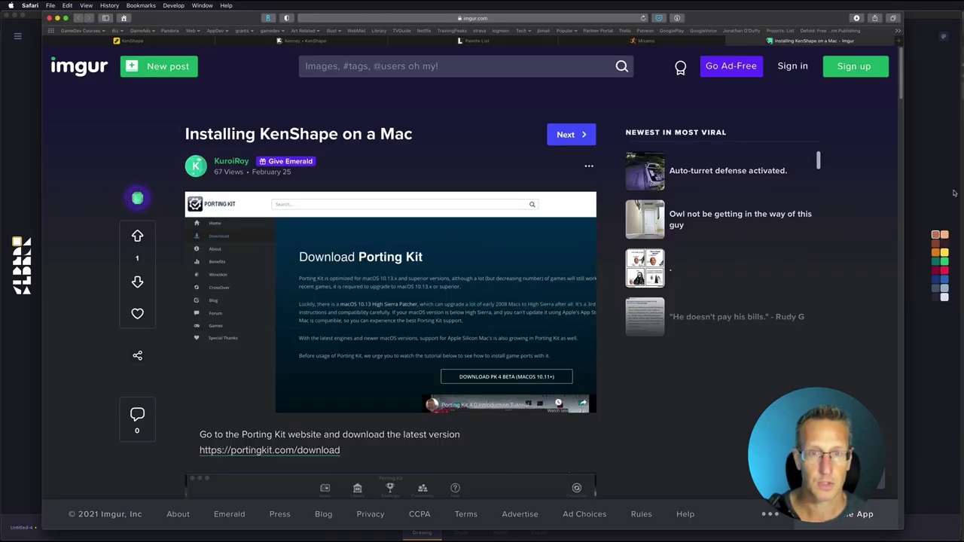
# - On the Lospec Palette List, filter palettes to a low number of colours
pyautogui.click(413, 42)
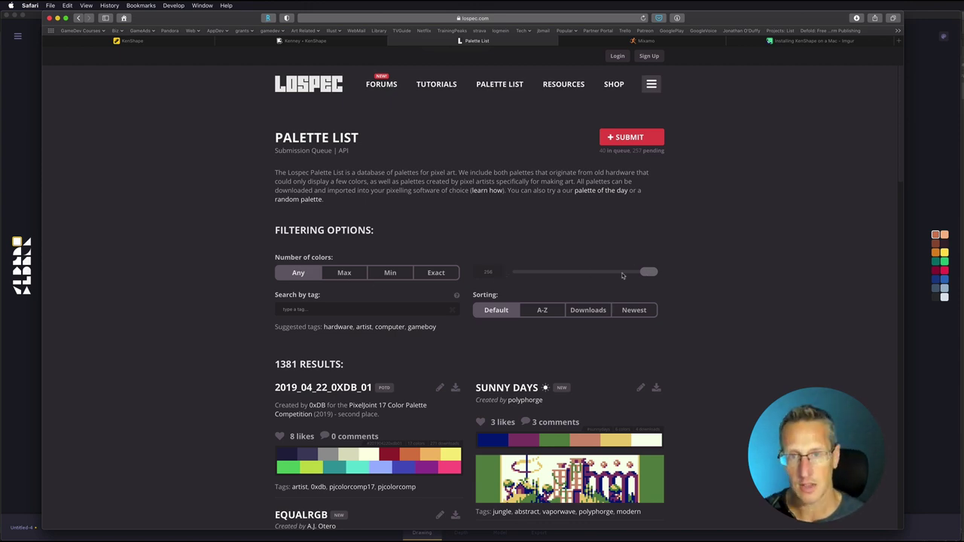
pyautogui.moveTo(648, 273); pyautogui.dragTo(570, 273)
pyautogui.click(344, 273)
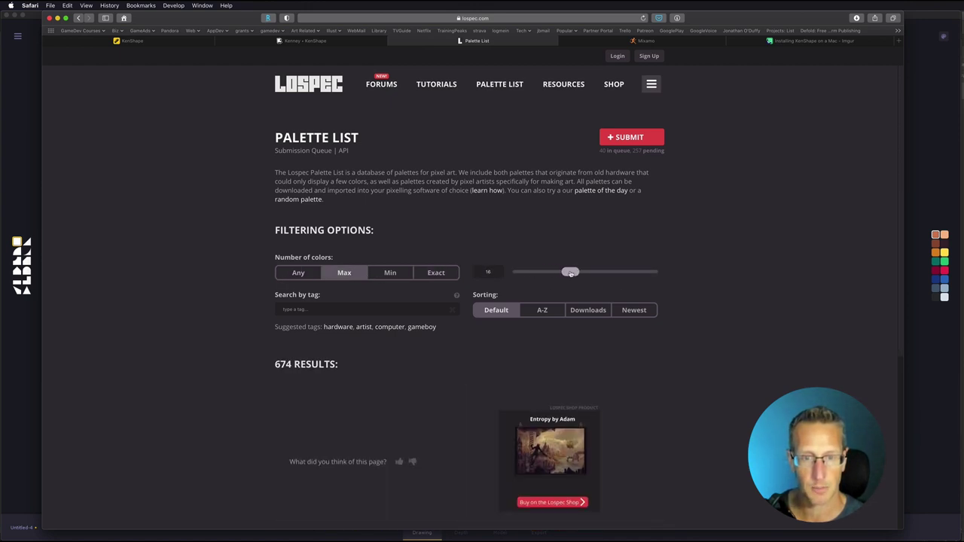
# - Open the Versitile 16 palette as a 1x PNG image
pyautogui.scroll(-5, 499, 309)
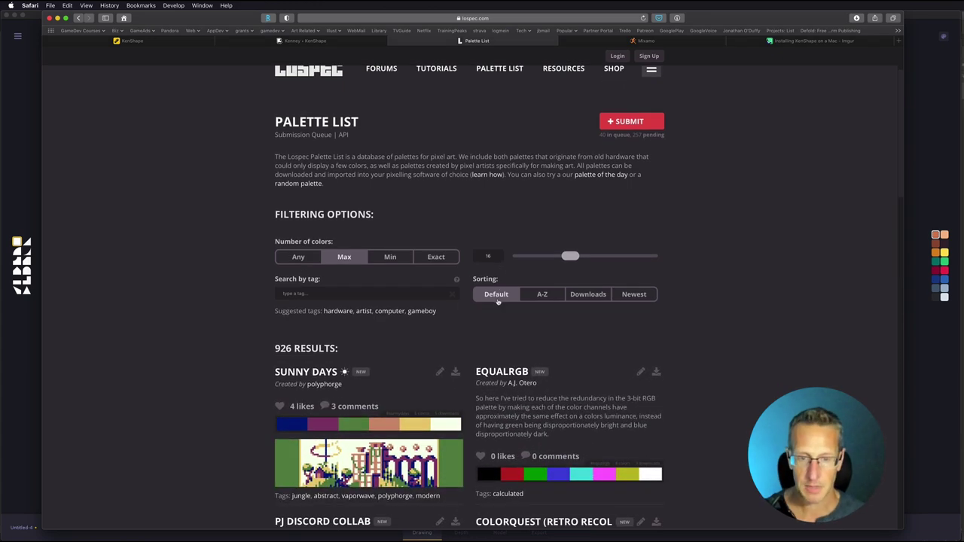
pyautogui.scroll(-6, 498, 299)
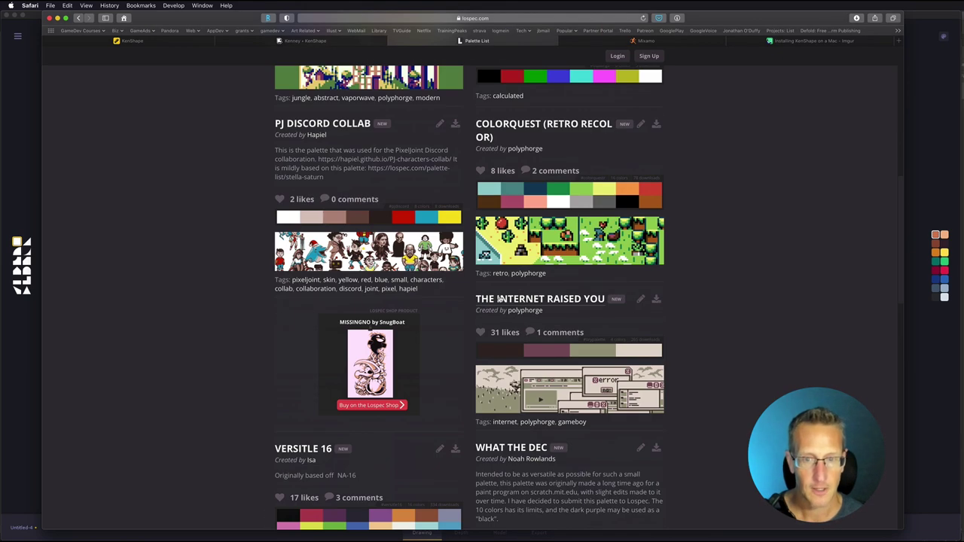
pyautogui.scroll(-3, 499, 299)
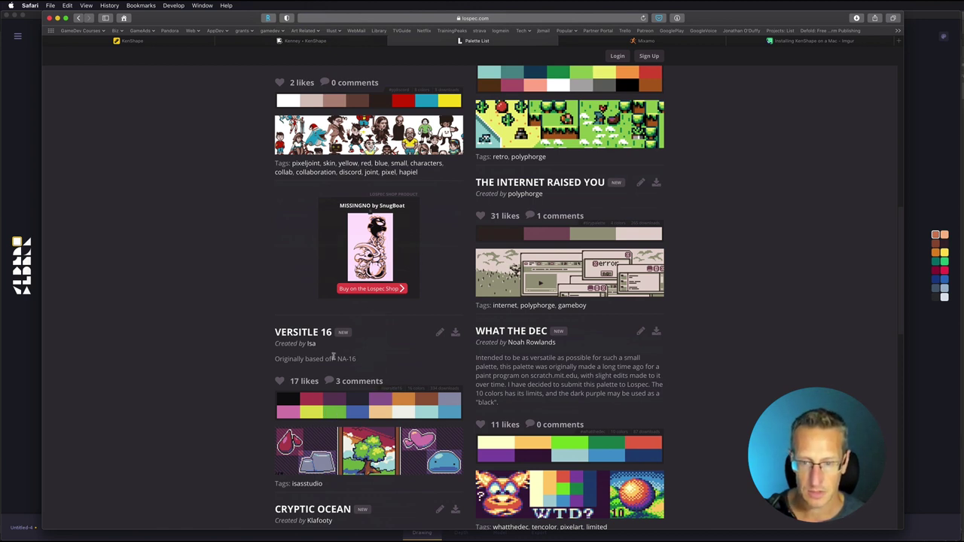
pyautogui.click(455, 333)
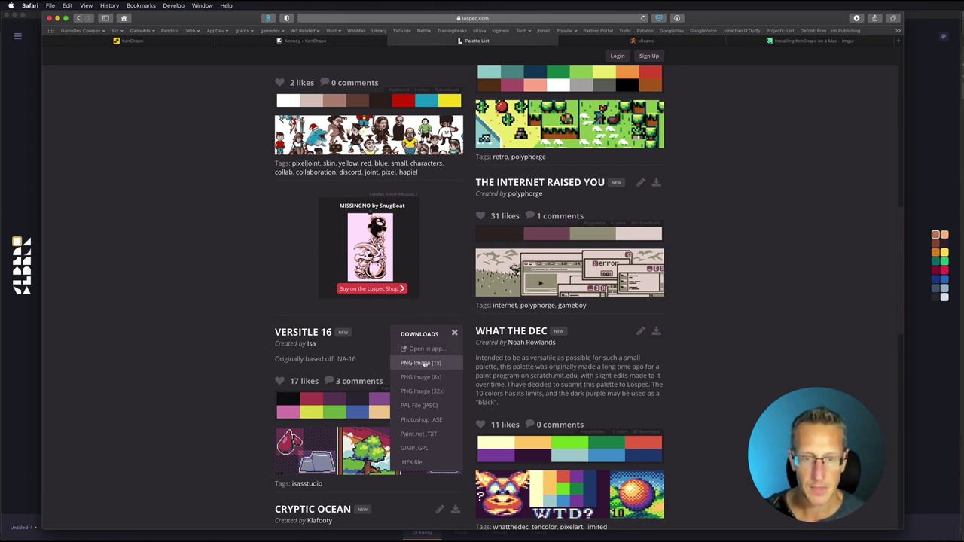
pyautogui.click(424, 363)
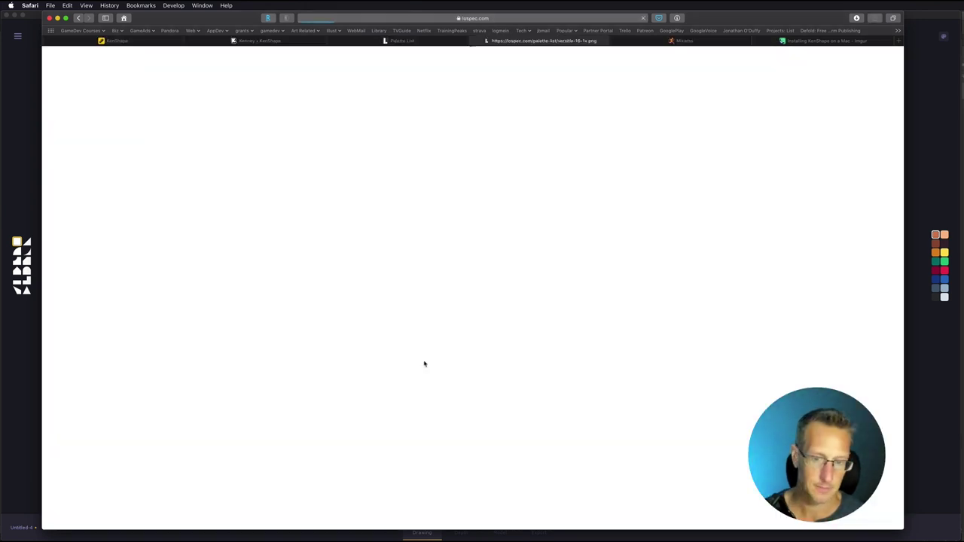
# - Save the palette to the Desktop as versitile-16-1x.png and return to KenShape
pyautogui.click(50, 5)
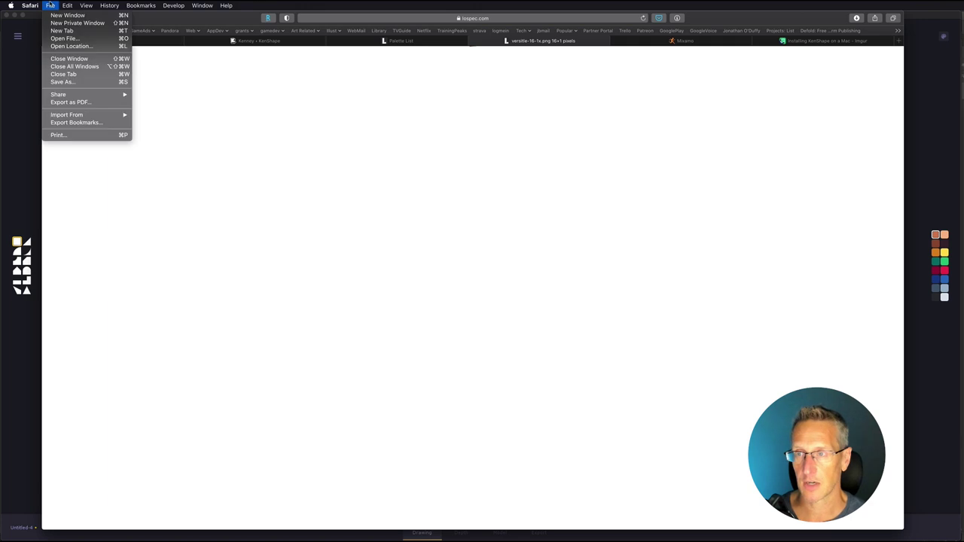
pyautogui.click(61, 82)
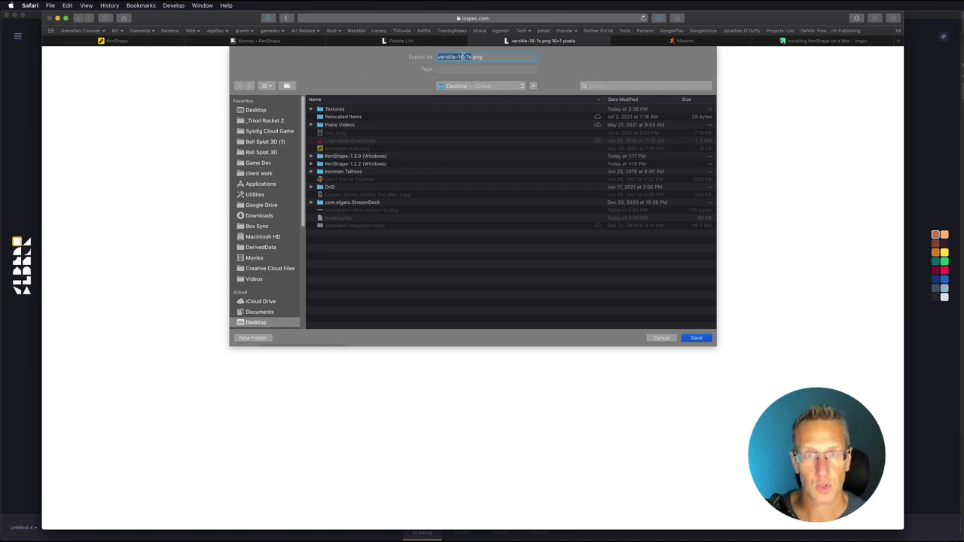
pyautogui.click(701, 338)
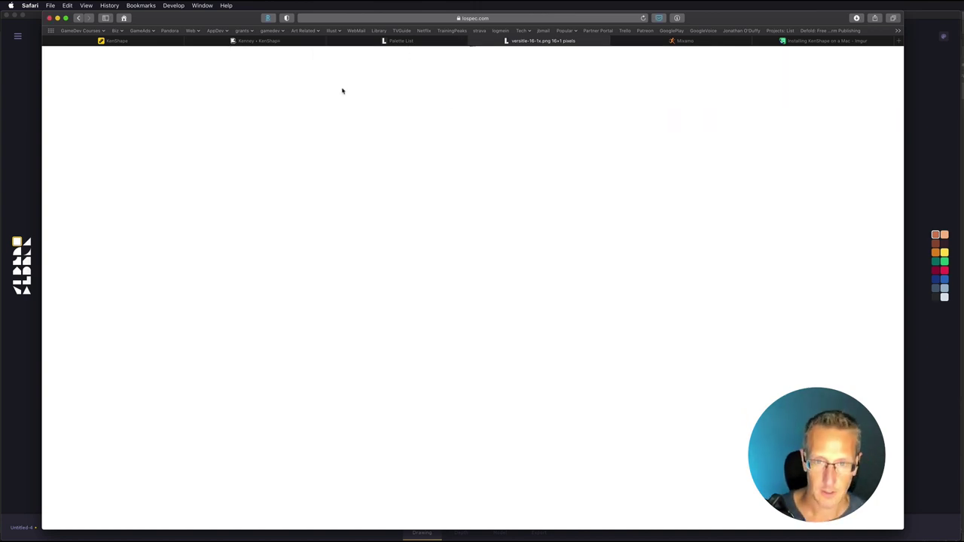
pyautogui.press('super+Tab')
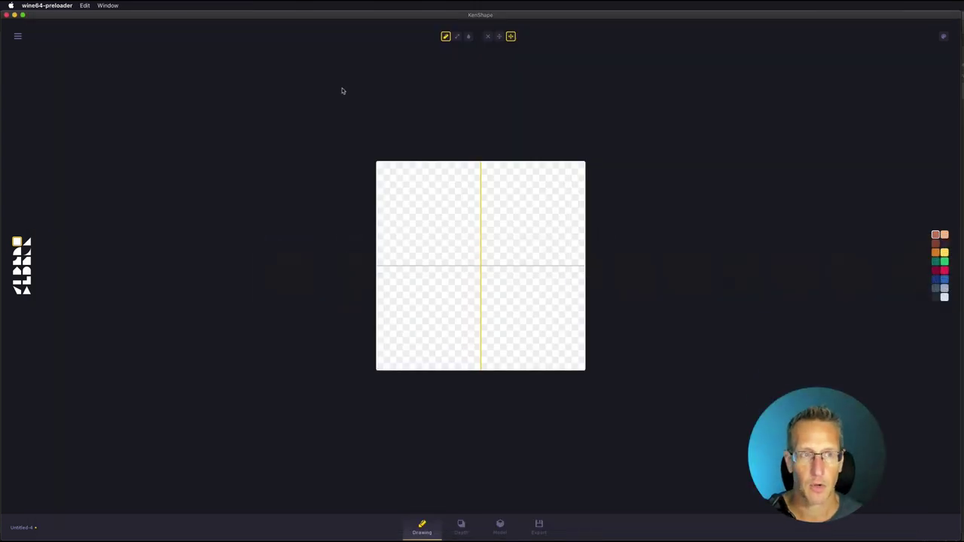
# - Load versitile-16-1x.png as the palette, then test-paint green cells near the centre
pyautogui.click(944, 38)
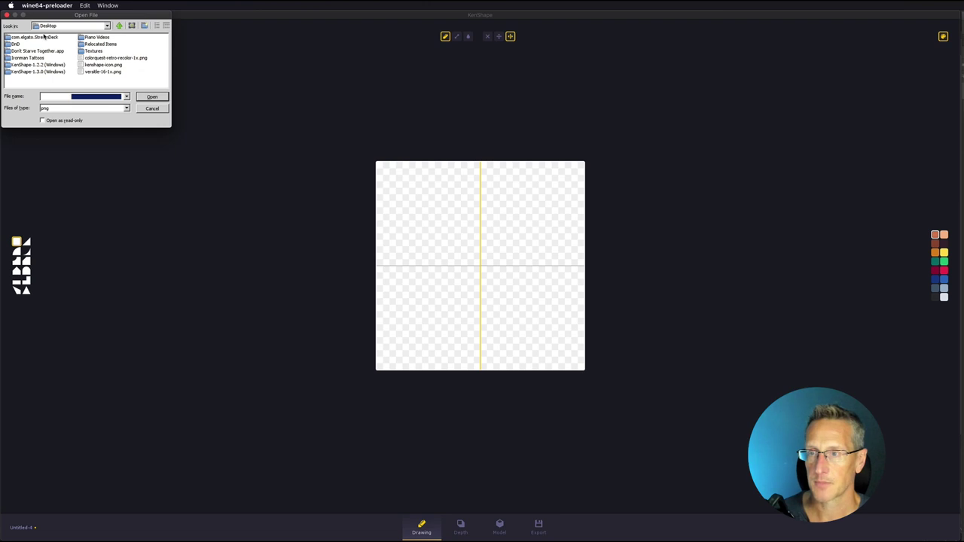
pyautogui.click(101, 71)
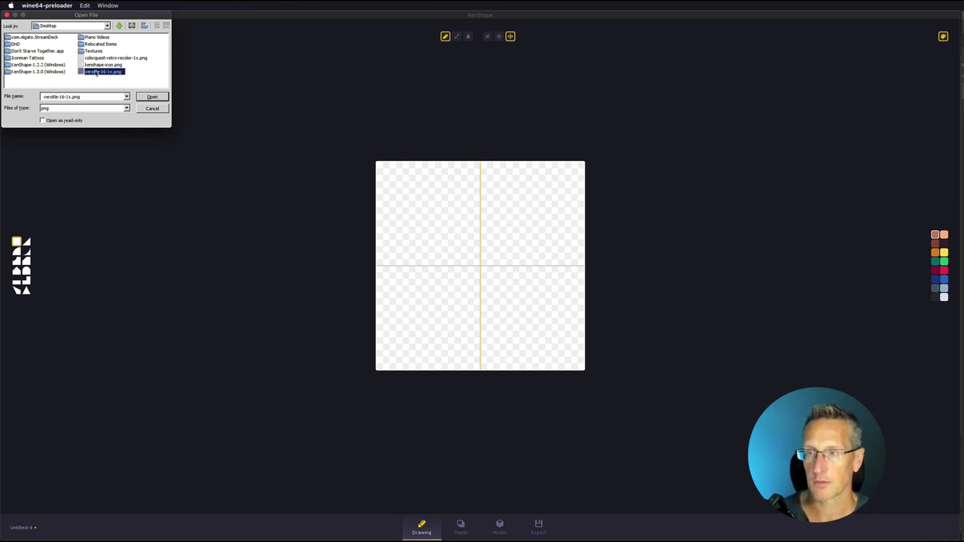
pyautogui.click(153, 97)
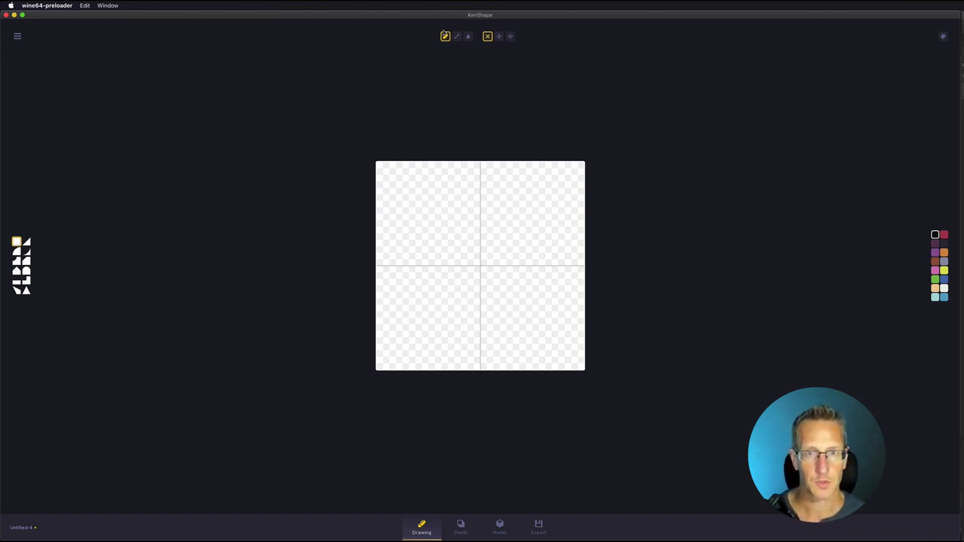
pyautogui.click(934, 279)
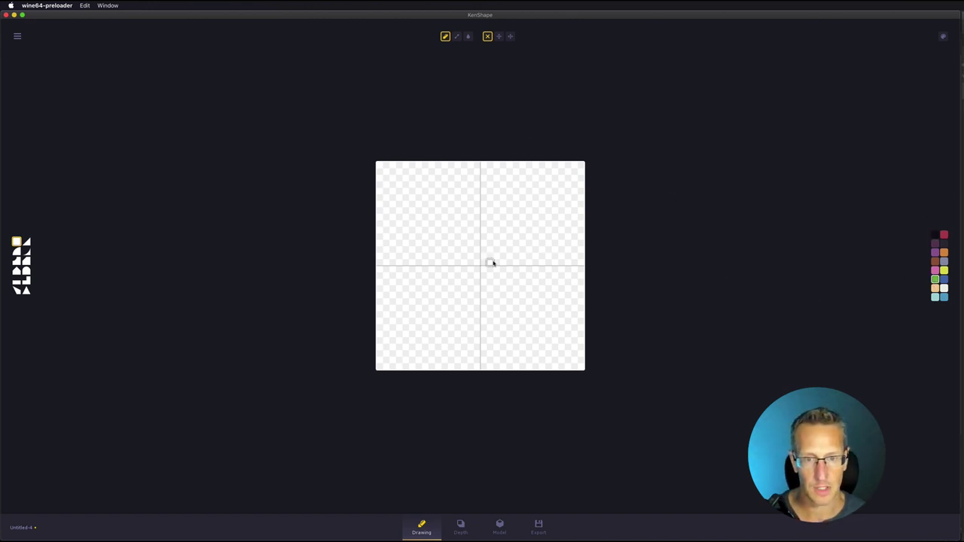
pyautogui.moveTo(493, 262)
pyautogui.mouseDown()
pyautogui.moveTo(507, 258)
pyautogui.moveTo(470, 258)
pyautogui.mouseUp()
# - Undo the green test stroke, then with vertical mirror on paint a grey base bar and tan walls
pyautogui.press('super+z')
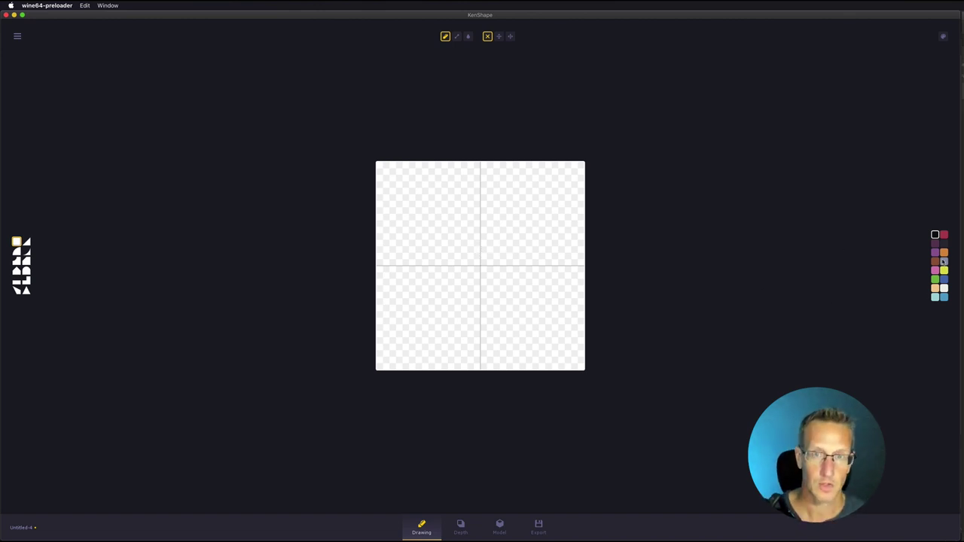
pyautogui.click(511, 36)
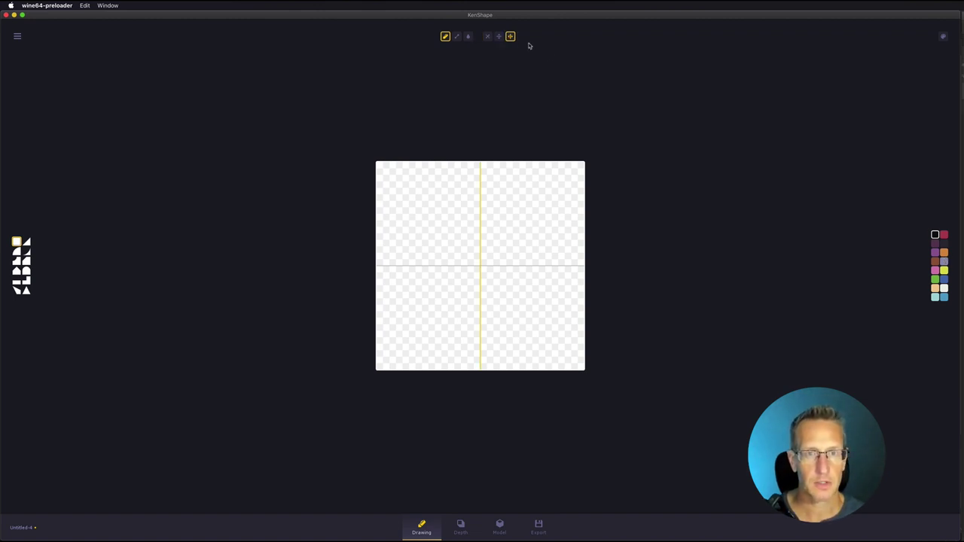
pyautogui.click(943, 262)
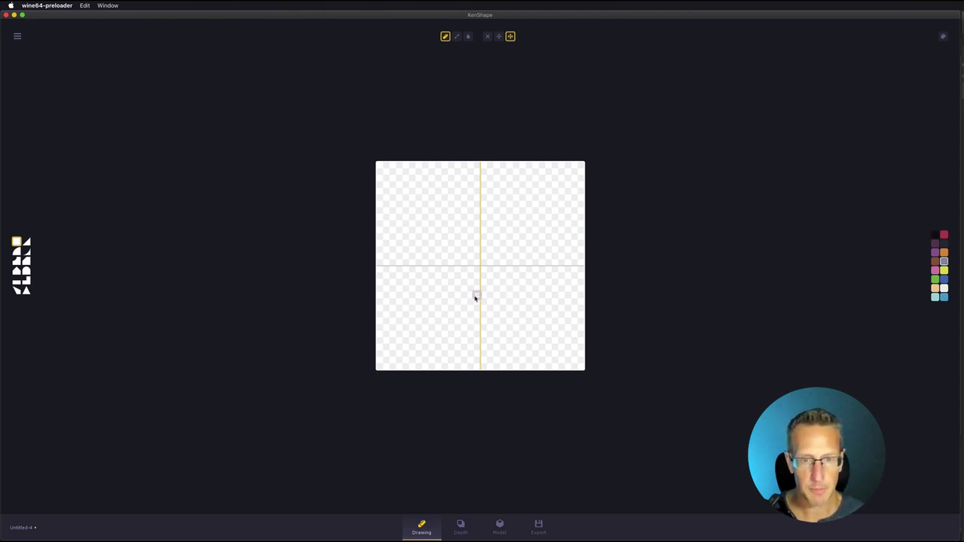
pyautogui.moveTo(517, 315)
pyautogui.mouseDown()
pyautogui.moveTo(484, 315)
pyautogui.moveTo(522, 315)
pyautogui.mouseUp()
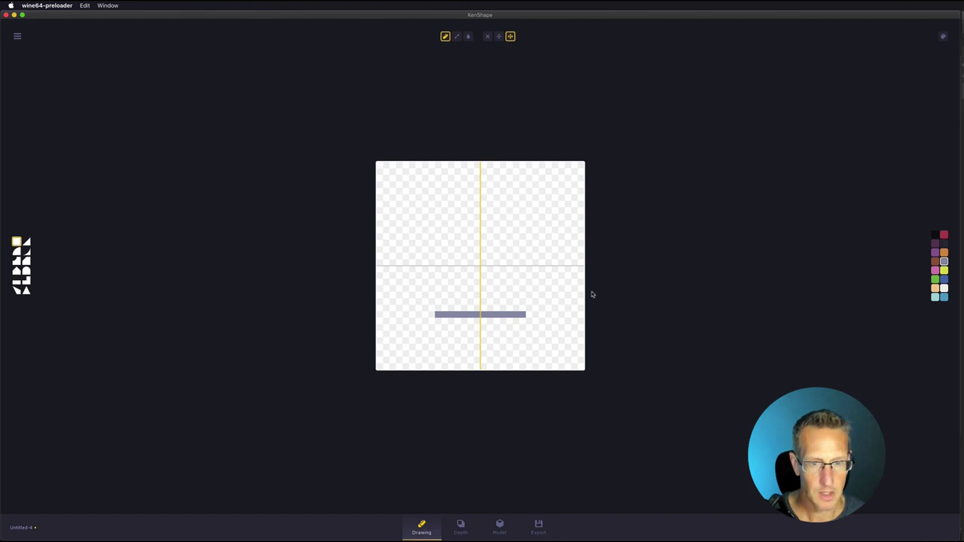
pyautogui.click(934, 287)
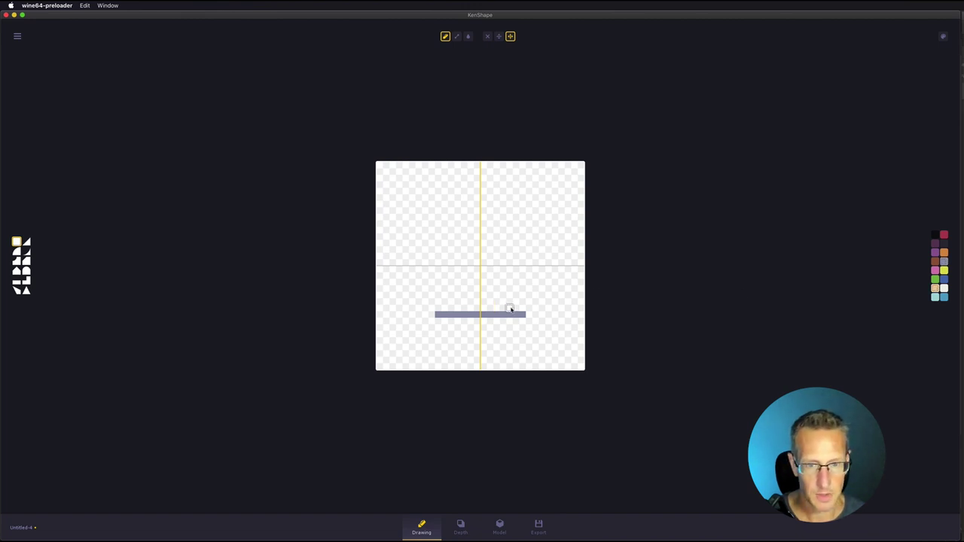
pyautogui.moveTo(510, 309)
pyautogui.mouseDown()
pyautogui.moveTo(515, 277)
pyautogui.moveTo(516, 308)
pyautogui.moveTo(516, 198)
pyautogui.moveTo(478, 198)
pyautogui.mouseUp()
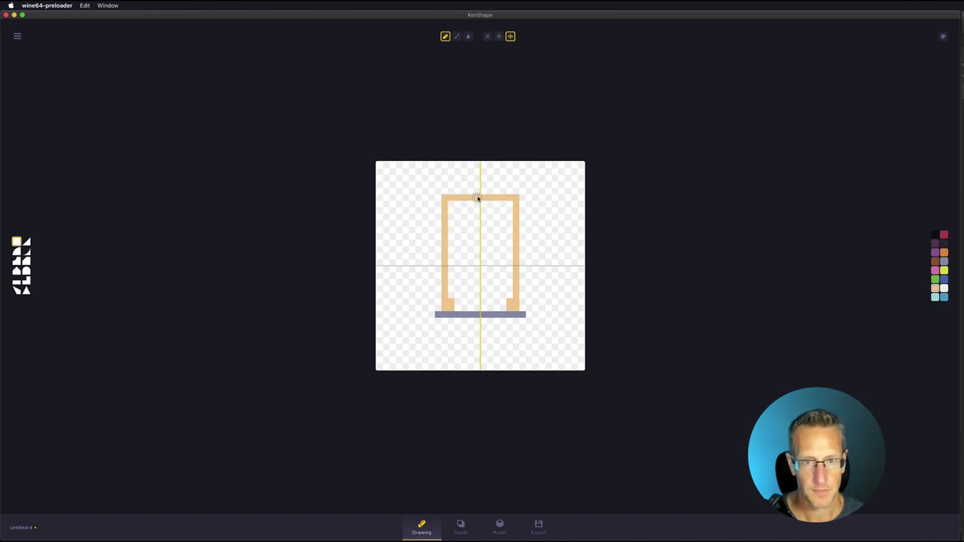
# - Fill the building wall solid tan and paint a blue door up from the base
pyautogui.click(467, 36)
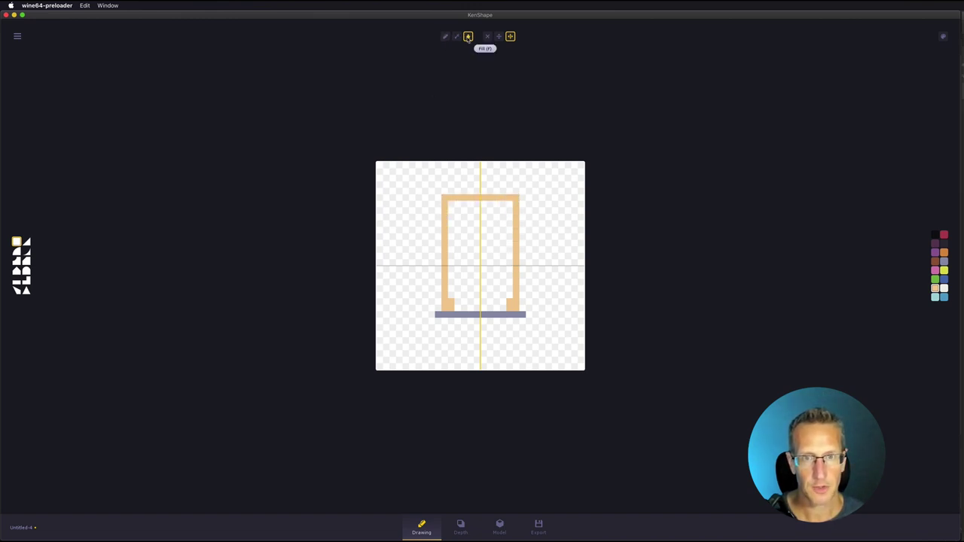
pyautogui.click(494, 245)
pyautogui.click(445, 36)
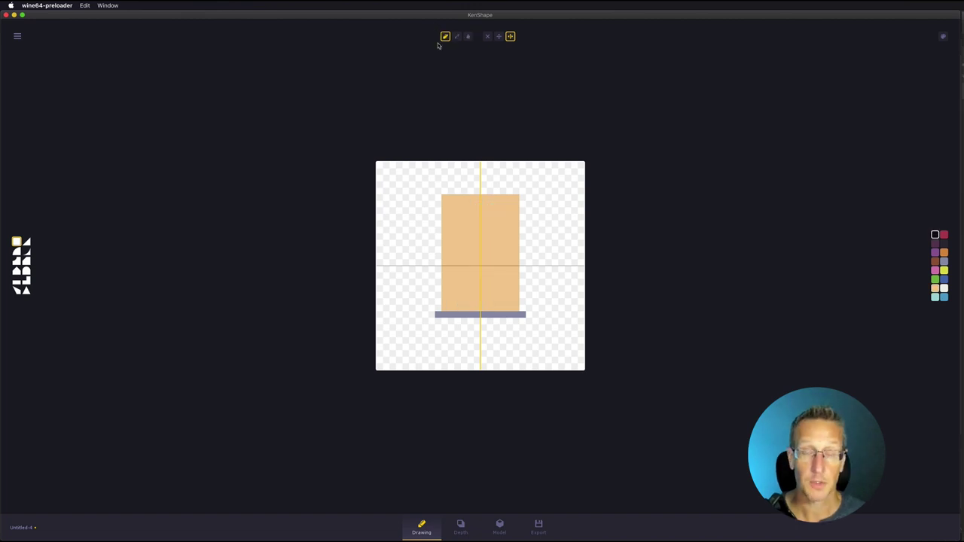
pyautogui.click(944, 297)
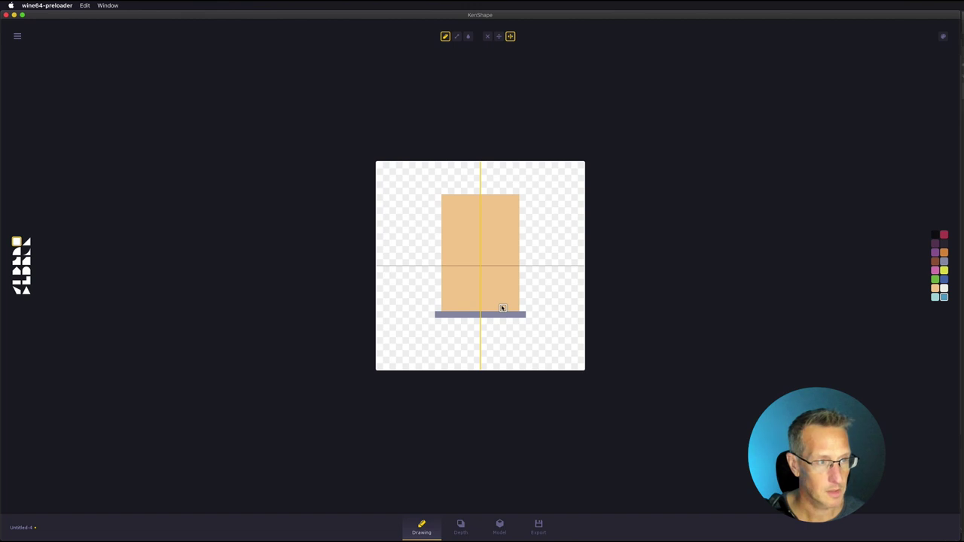
pyautogui.moveTo(501, 308)
pyautogui.mouseDown()
pyautogui.moveTo(503, 283)
pyautogui.moveTo(463, 291)
pyautogui.moveTo(495, 292)
pyautogui.moveTo(471, 295)
pyautogui.moveTo(495, 306)
pyautogui.mouseUp()
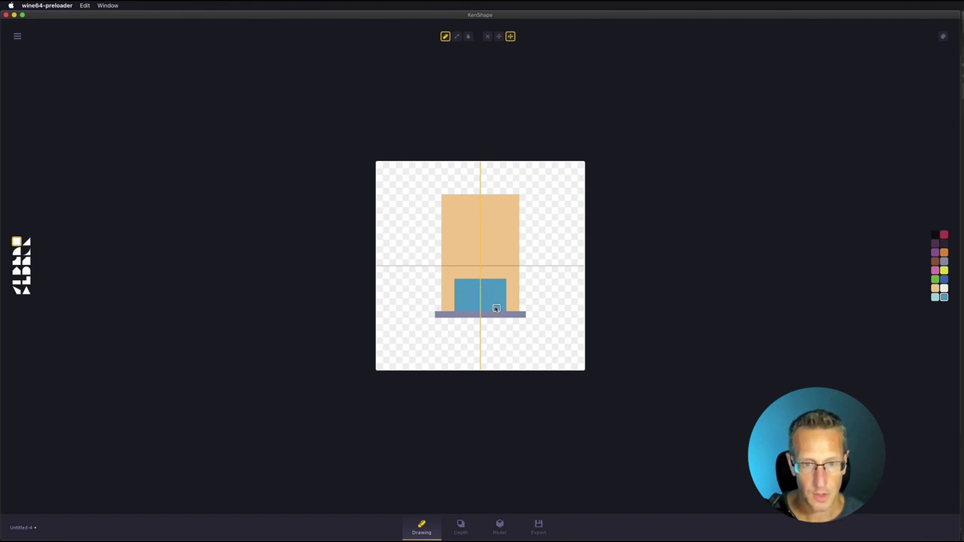
# - Add dark blue window sills on two rows with light blue window panes above them
pyautogui.click(943, 280)
pyautogui.moveTo(504, 269)
pyautogui.mouseDown()
pyautogui.moveTo(495, 269)
pyautogui.moveTo(498, 238)
pyautogui.mouseUp()
pyautogui.click(483, 269)
pyautogui.click(484, 236)
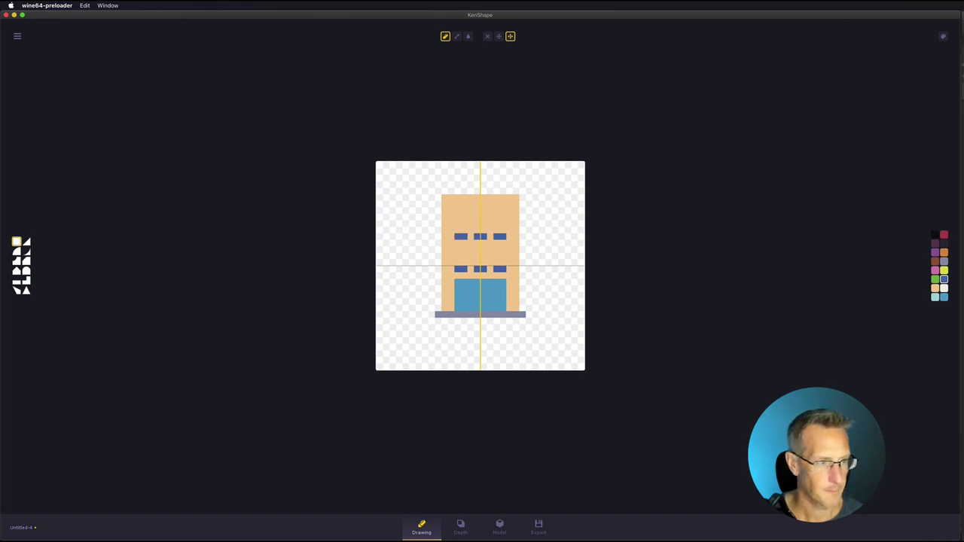
pyautogui.click(943, 296)
pyautogui.moveTo(503, 269)
pyautogui.mouseDown()
pyautogui.moveTo(495, 247)
pyautogui.moveTo(481, 249)
pyautogui.moveTo(480, 216)
pyautogui.moveTo(497, 215)
pyautogui.mouseUp()
pyautogui.click(482, 263)
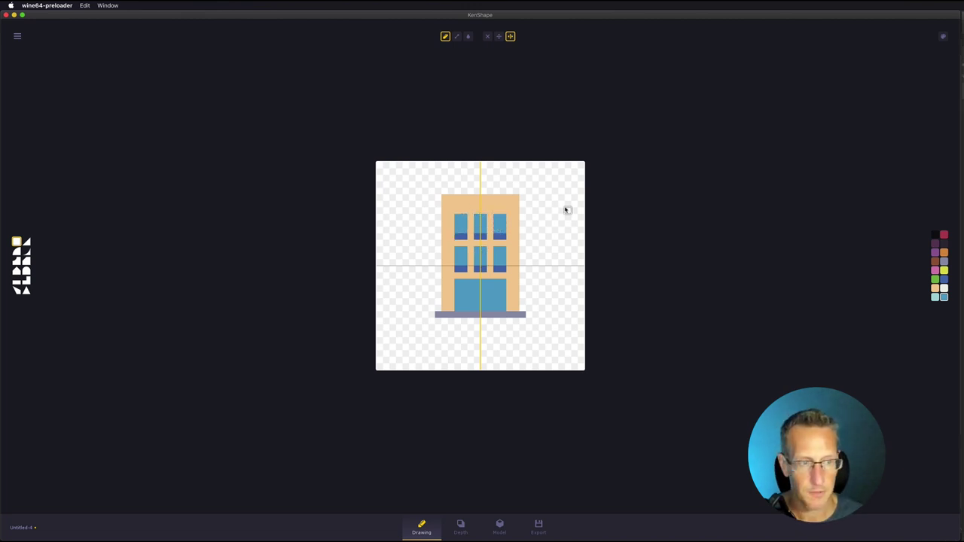
# - Paint a black roof strip across the top of the building
pyautogui.click(944, 279)
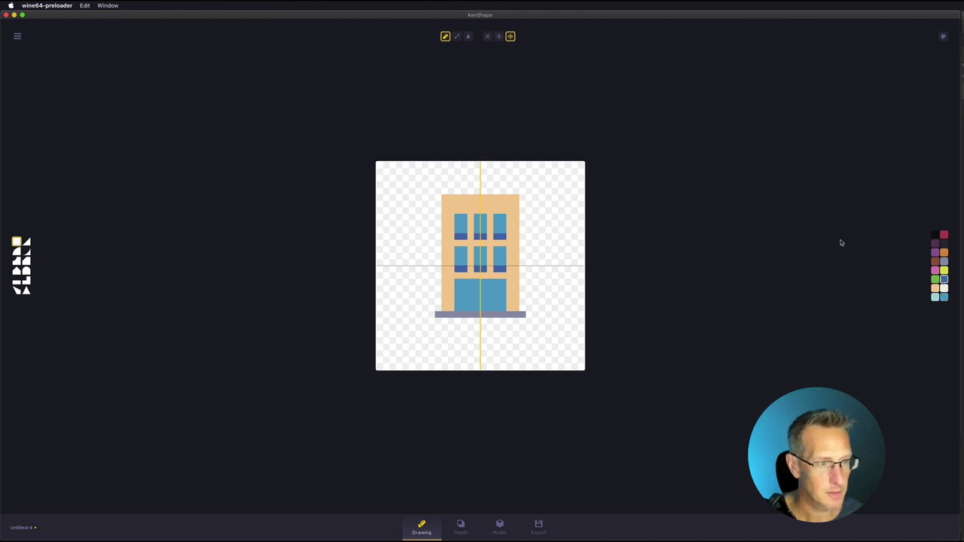
pyautogui.moveTo(515, 198); pyautogui.dragTo(476, 202)
pyautogui.moveTo(476, 198); pyautogui.dragTo(527, 192, button='right')
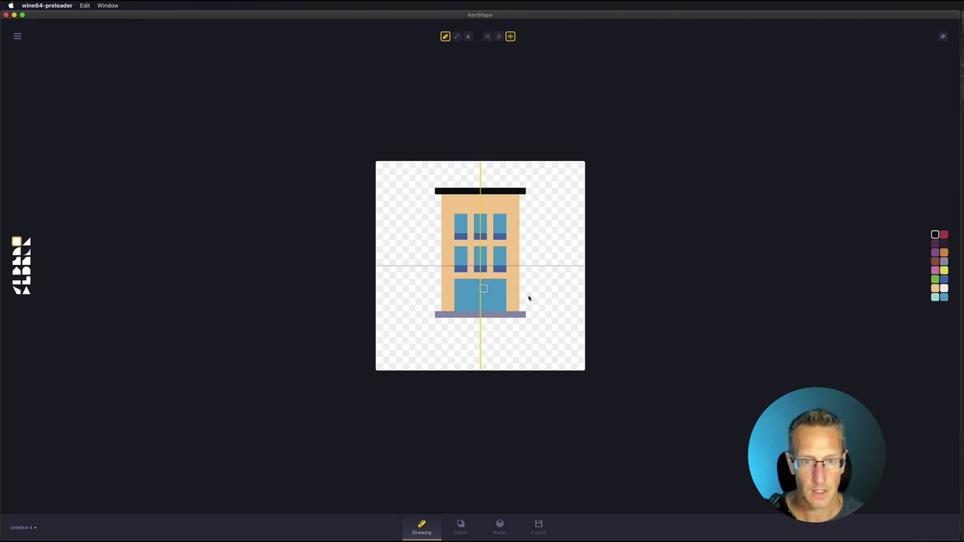
# - With symmetry off, paint light blue panels on the door
pyautogui.click(487, 36)
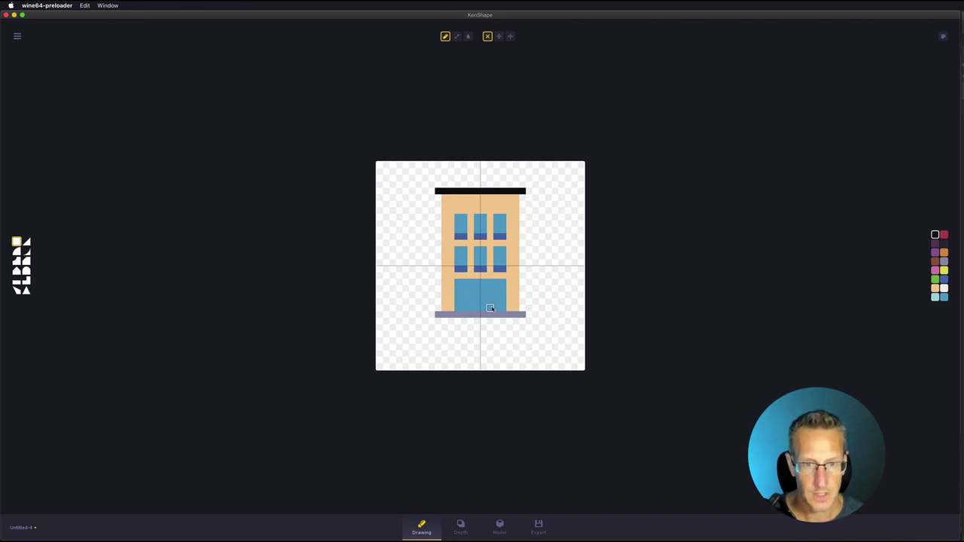
pyautogui.click(934, 297)
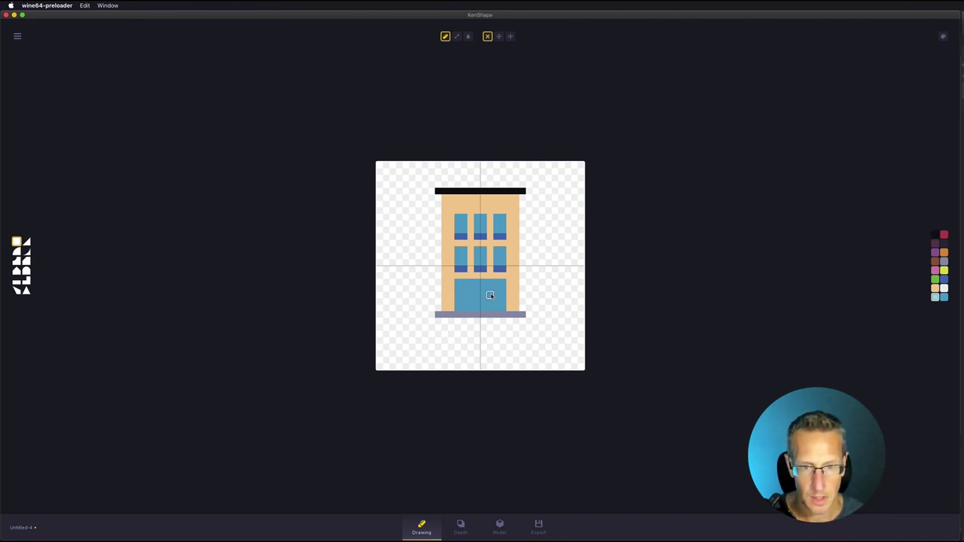
pyautogui.moveTo(489, 286)
pyautogui.mouseDown()
pyautogui.moveTo(495, 310)
pyautogui.moveTo(470, 294)
pyautogui.moveTo(469, 310)
pyautogui.moveTo(464, 290)
pyautogui.moveTo(465, 309)
pyautogui.mouseUp()
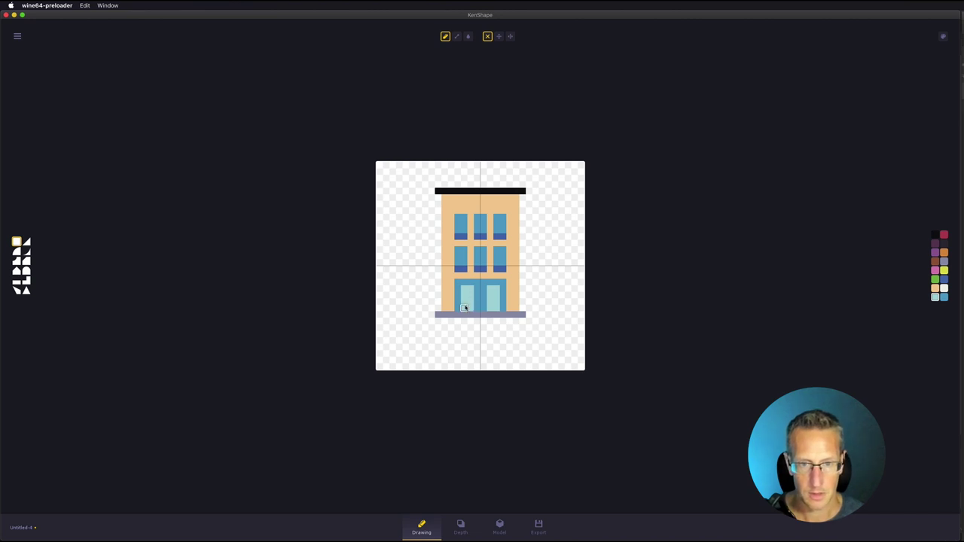
# - Paint a dark purple band under the roof and switch to the Depth editor
pyautogui.click(944, 243)
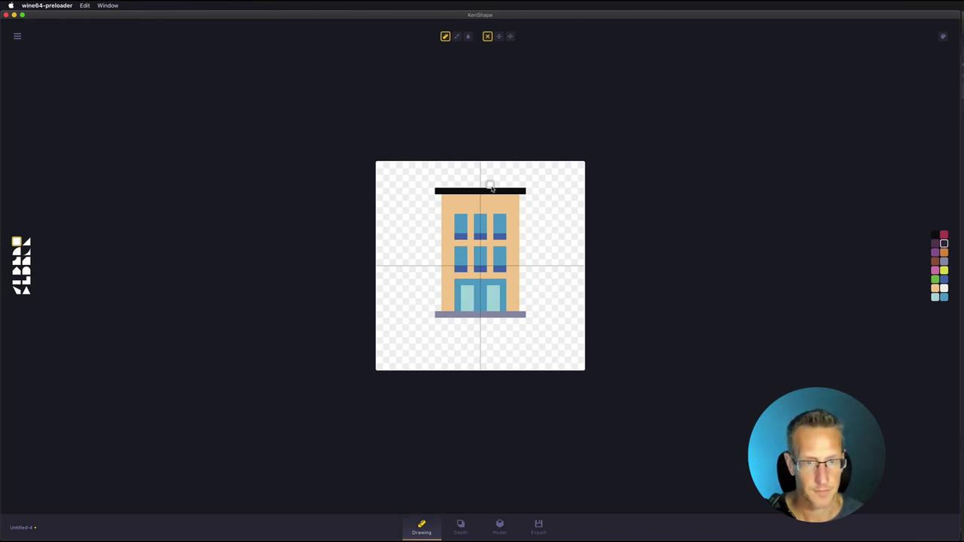
pyautogui.moveTo(516, 197)
pyautogui.mouseDown()
pyautogui.moveTo(473, 192)
pyautogui.moveTo(518, 199)
pyautogui.moveTo(444, 197)
pyautogui.mouseUp()
pyautogui.click(935, 244)
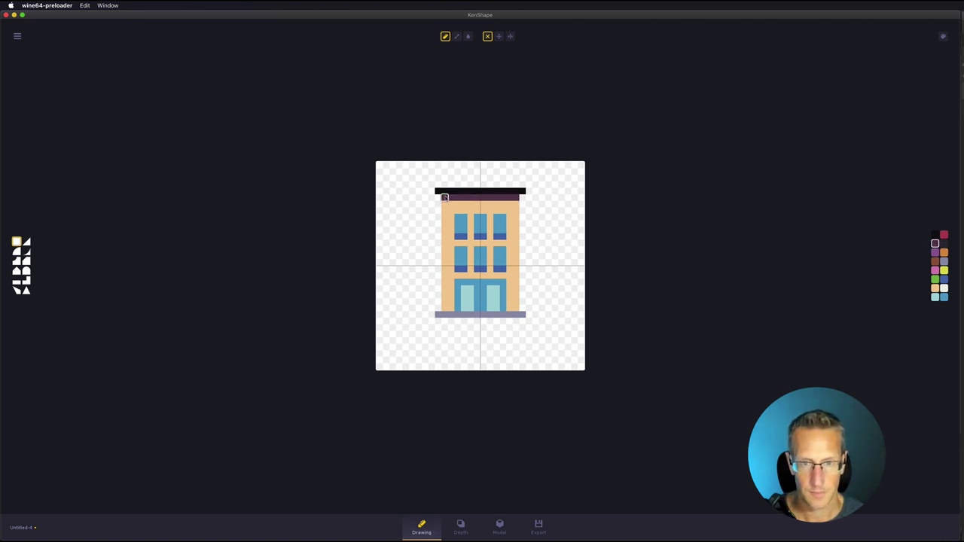
pyautogui.click(460, 525)
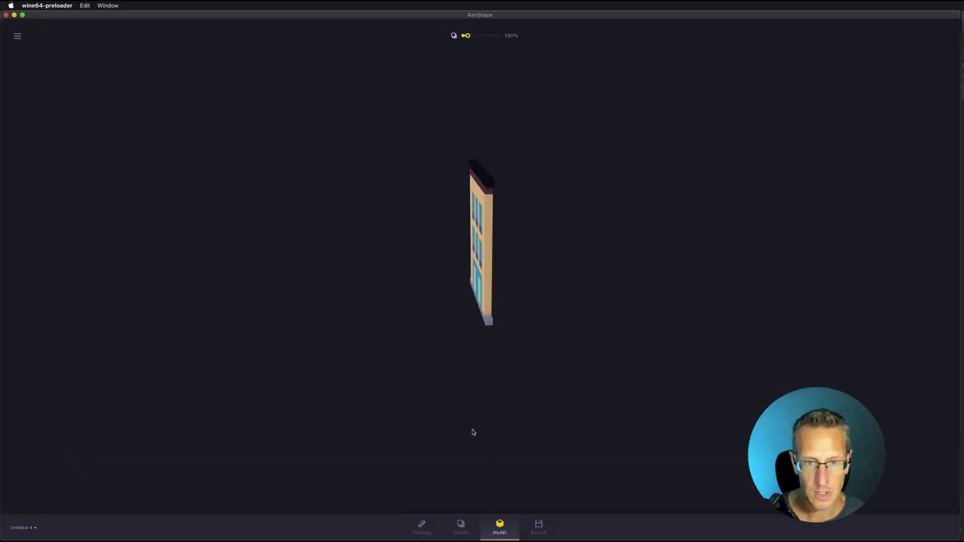
pyautogui.moveTo(422, 299); pyautogui.dragTo(475, 319)
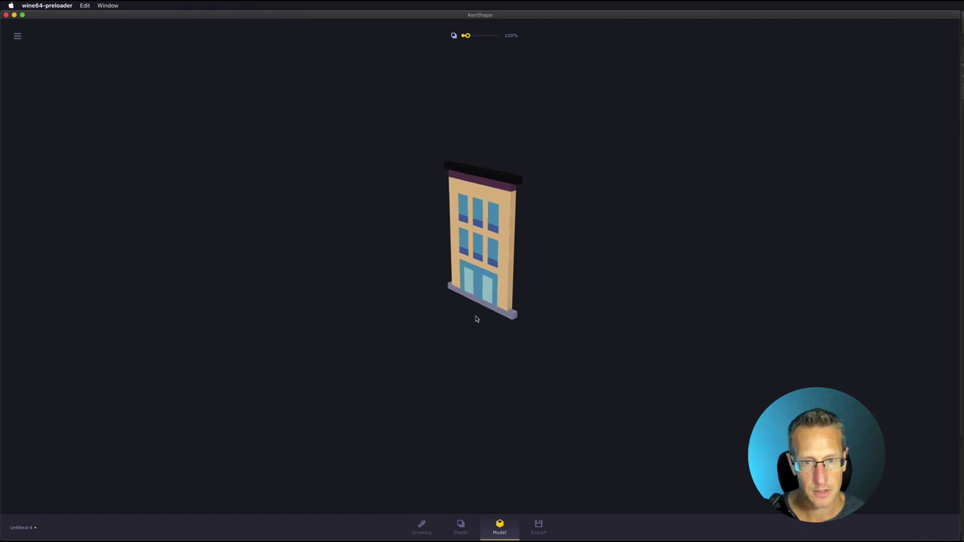
pyautogui.click(460, 525)
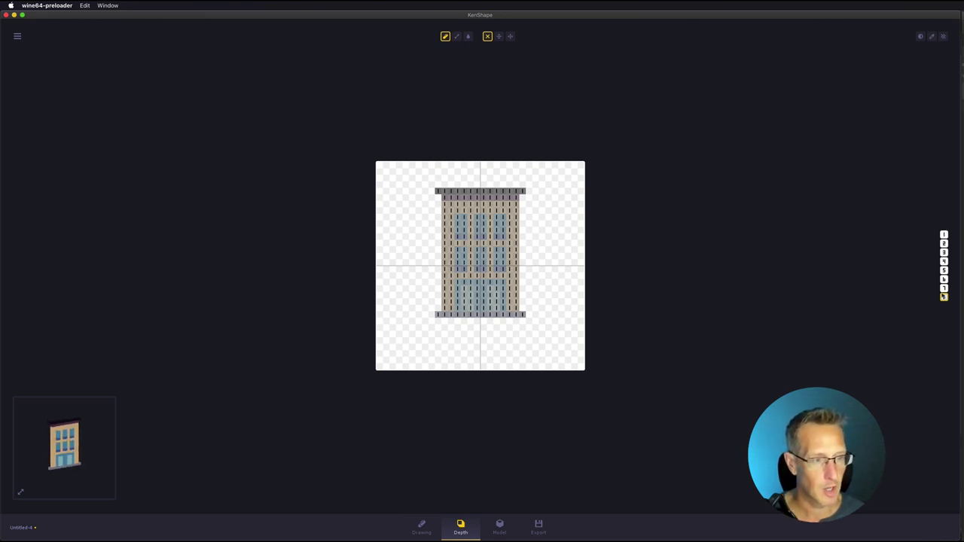
# - Give the base row depth 8 and check it in the 3D Model view
pyautogui.click(943, 288)
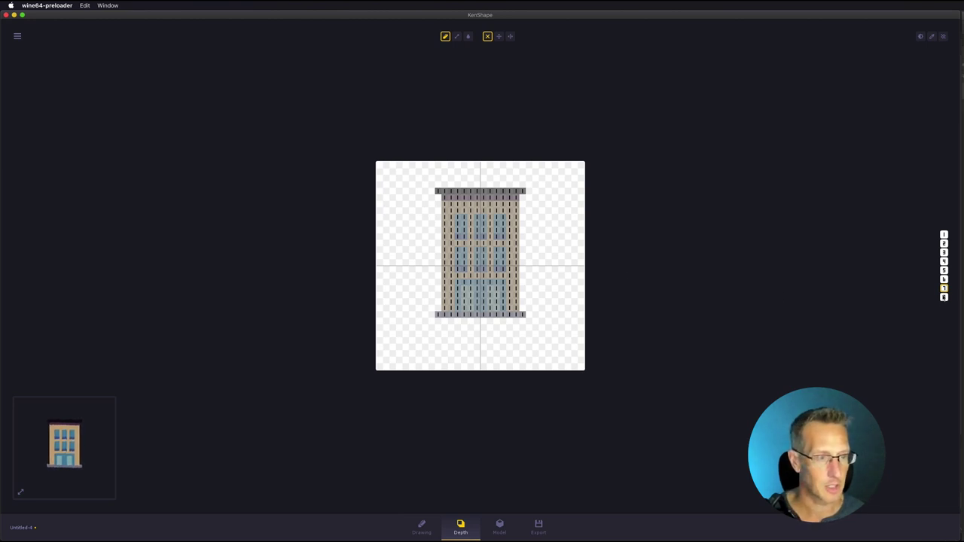
pyautogui.click(943, 298)
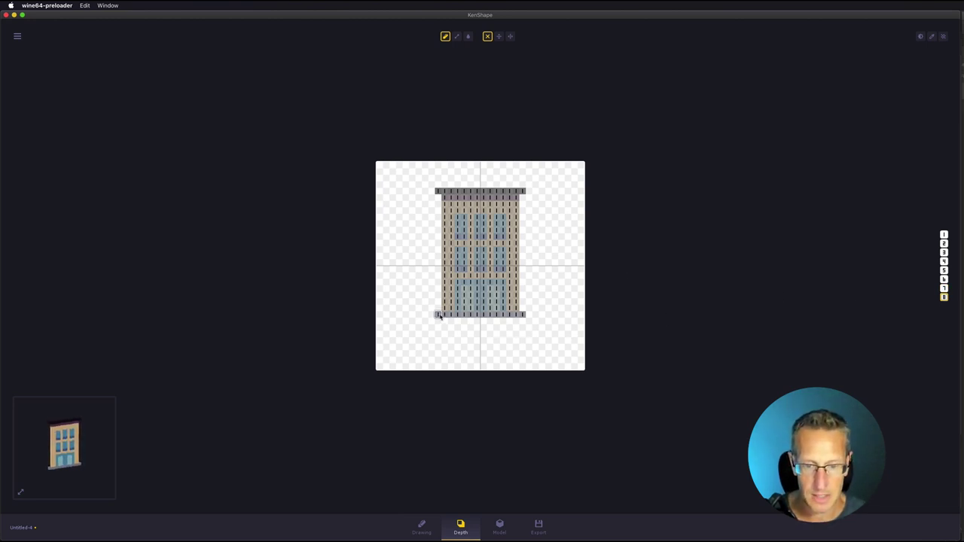
pyautogui.moveTo(439, 314); pyautogui.dragTo(520, 316)
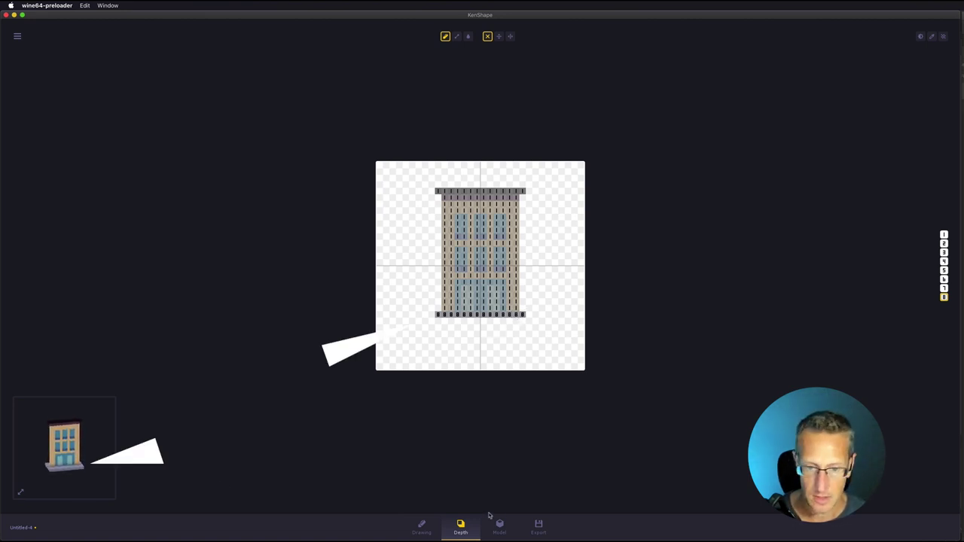
pyautogui.click(499, 525)
pyautogui.moveTo(561, 345); pyautogui.dragTo(545, 374)
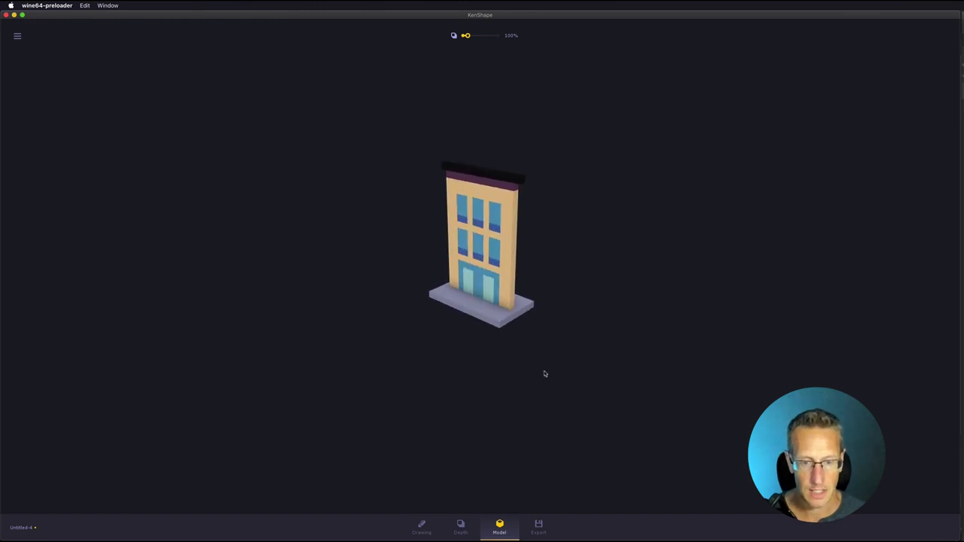
pyautogui.click(460, 525)
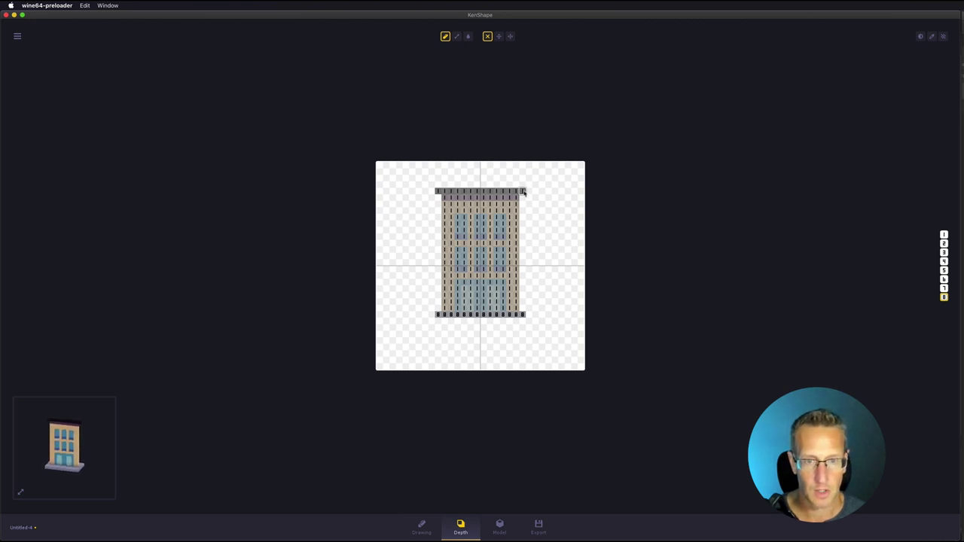
# - Give the roof row depth 8 and bucket-fill the wall body at depth 7
pyautogui.moveTo(521, 192); pyautogui.dragTo(439, 192)
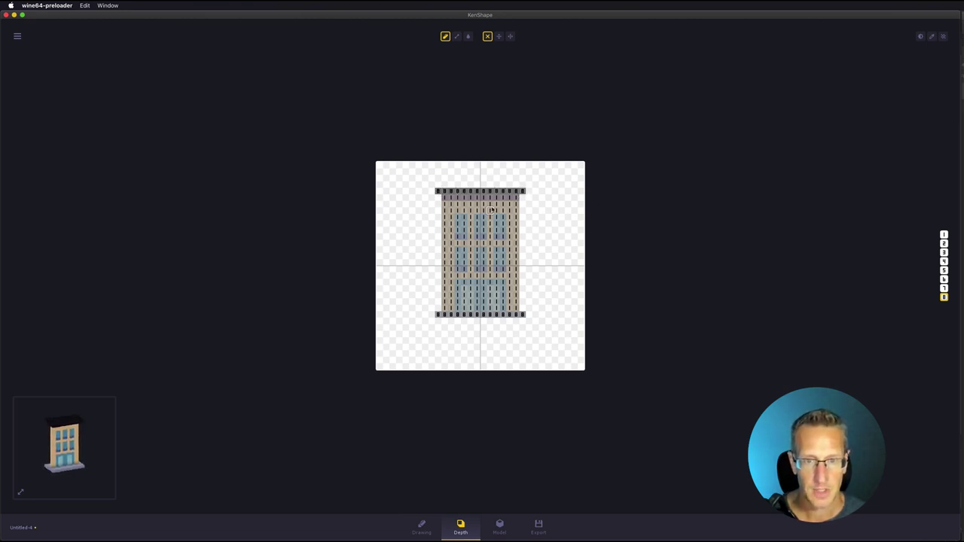
pyautogui.click(946, 288)
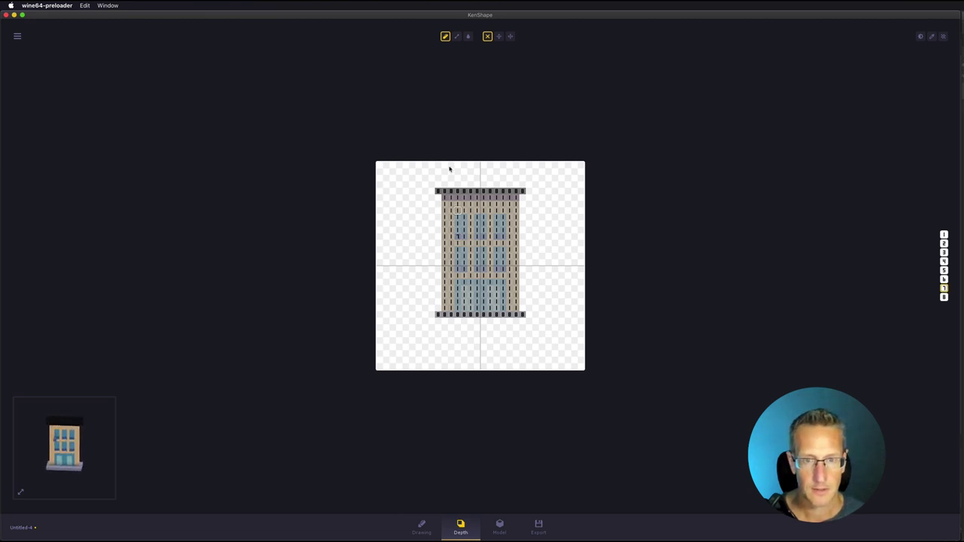
pyautogui.click(468, 36)
pyautogui.click(464, 257)
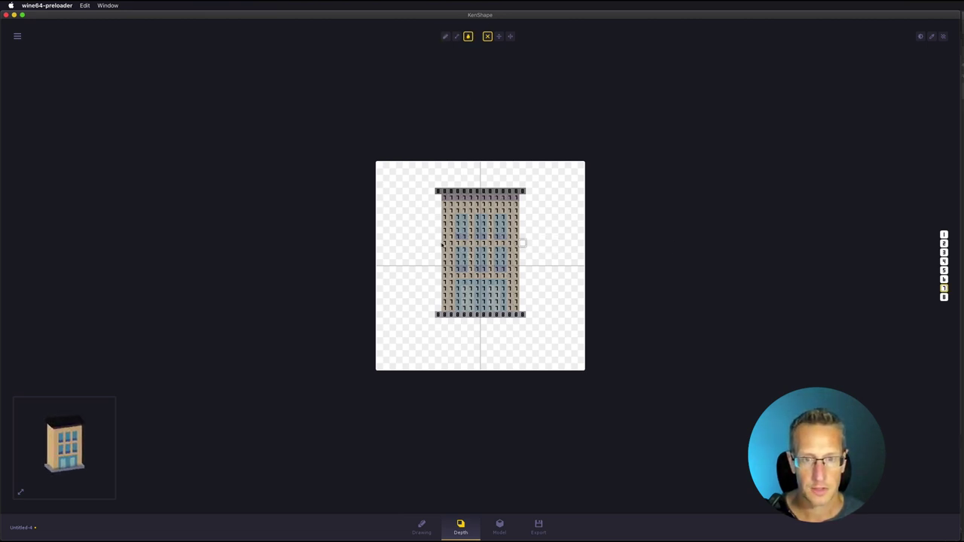
# - Recess the upper windows to depth 6 and preview the finished building in 3D
pyautogui.click(944, 278)
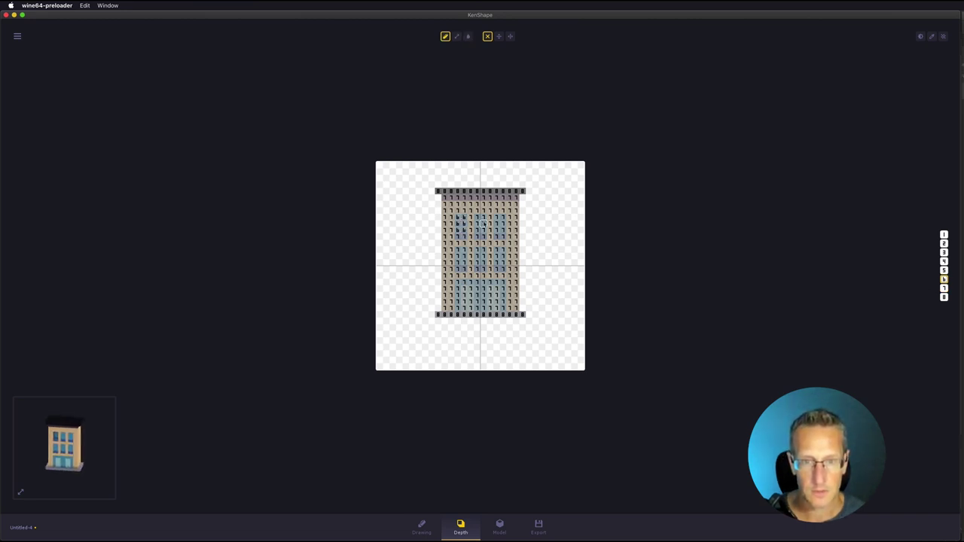
pyautogui.click(480, 219)
pyautogui.click(500, 219)
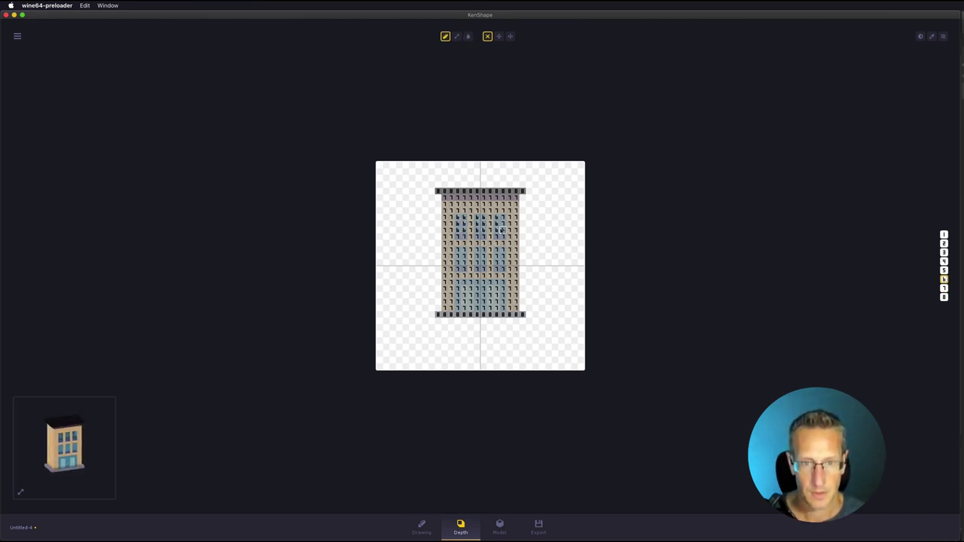
pyautogui.click(499, 527)
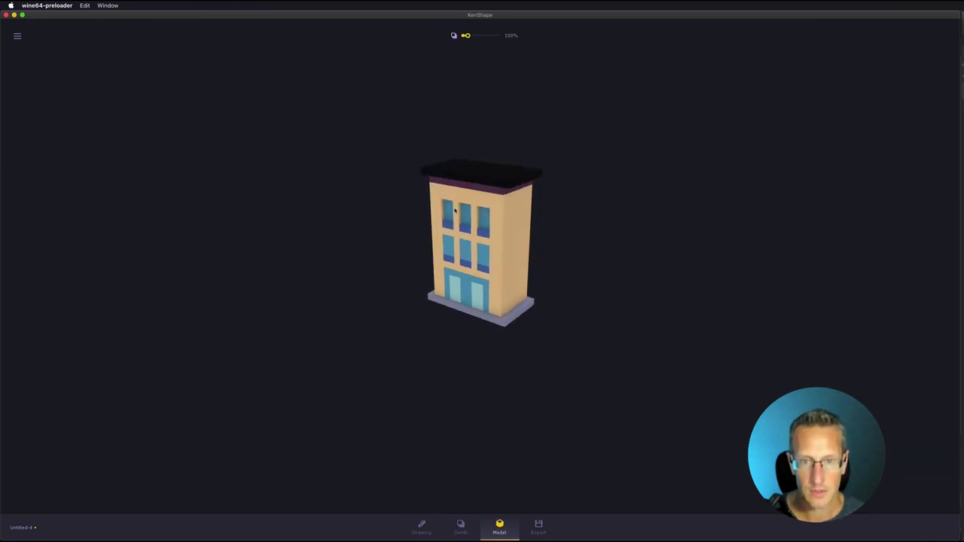
pyautogui.click(460, 526)
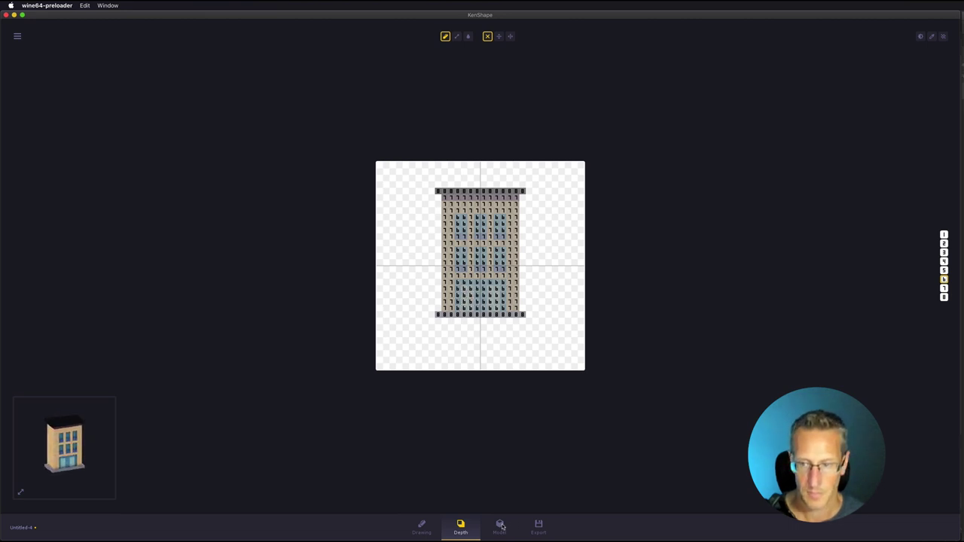
pyautogui.click(501, 525)
# - Orbit to a side view and raise the model depth slider from 140% to about 190%
pyautogui.moveTo(538, 307)
pyautogui.mouseDown()
pyautogui.moveTo(459, 307)
pyautogui.moveTo(527, 311)
pyautogui.mouseUp()
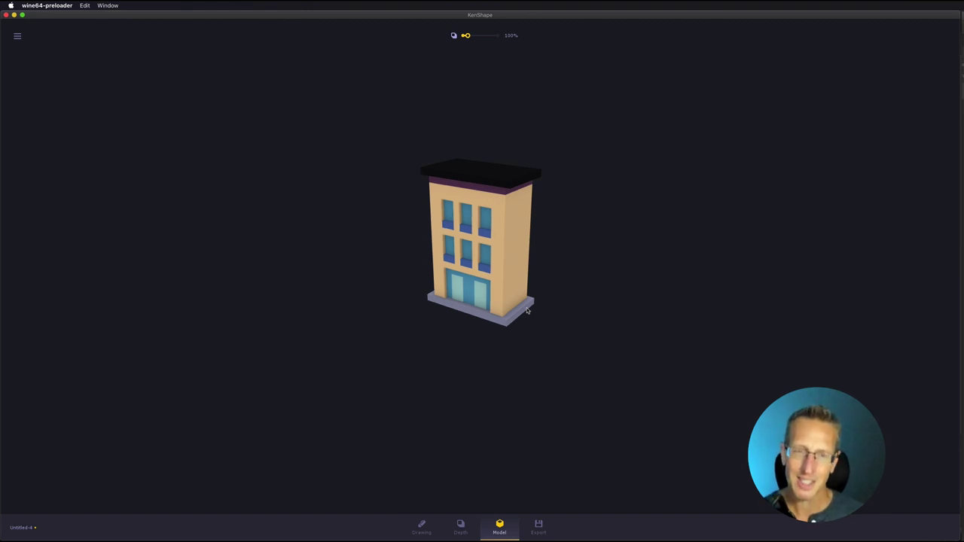
pyautogui.moveTo(534, 306); pyautogui.dragTo(512, 286)
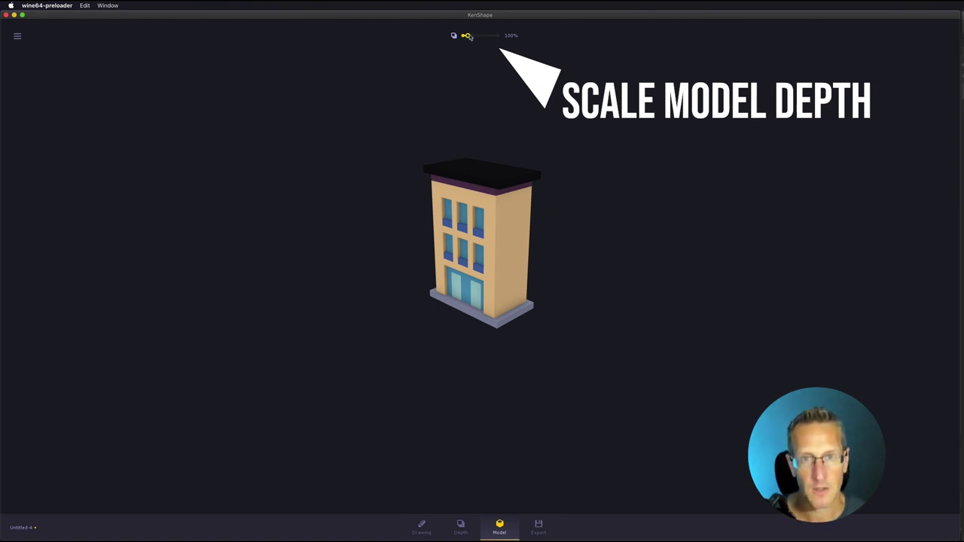
pyautogui.moveTo(470, 37)
pyautogui.mouseDown()
pyautogui.moveTo(485, 39)
pyautogui.moveTo(470, 37)
pyautogui.mouseUp()
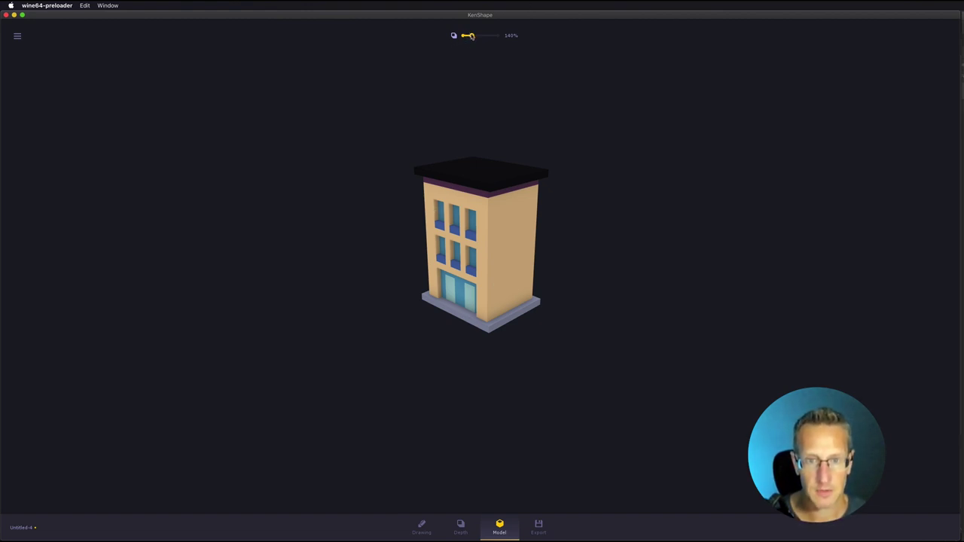
pyautogui.moveTo(470, 36)
pyautogui.mouseDown()
pyautogui.moveTo(461, 36)
pyautogui.moveTo(486, 36)
pyautogui.moveTo(475, 36)
pyautogui.mouseUp()
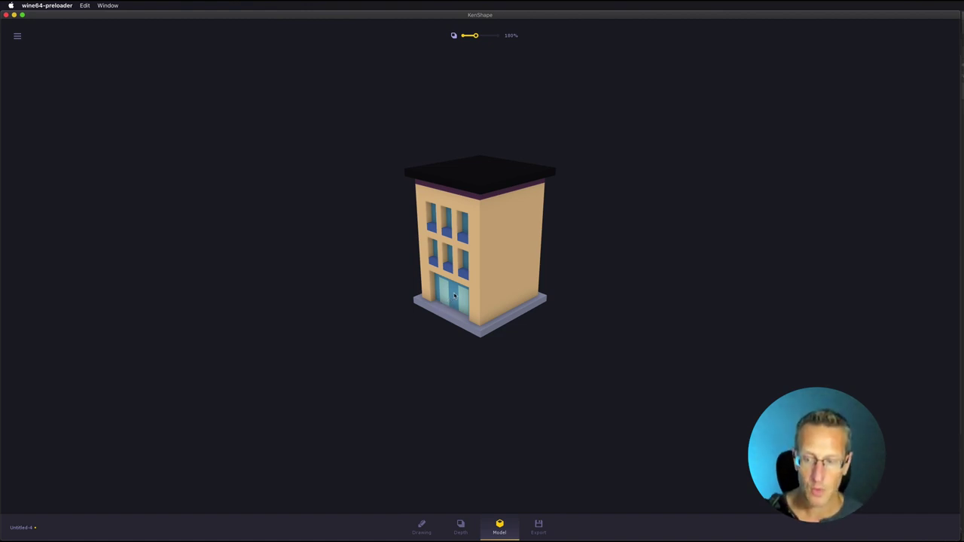
pyautogui.click(536, 526)
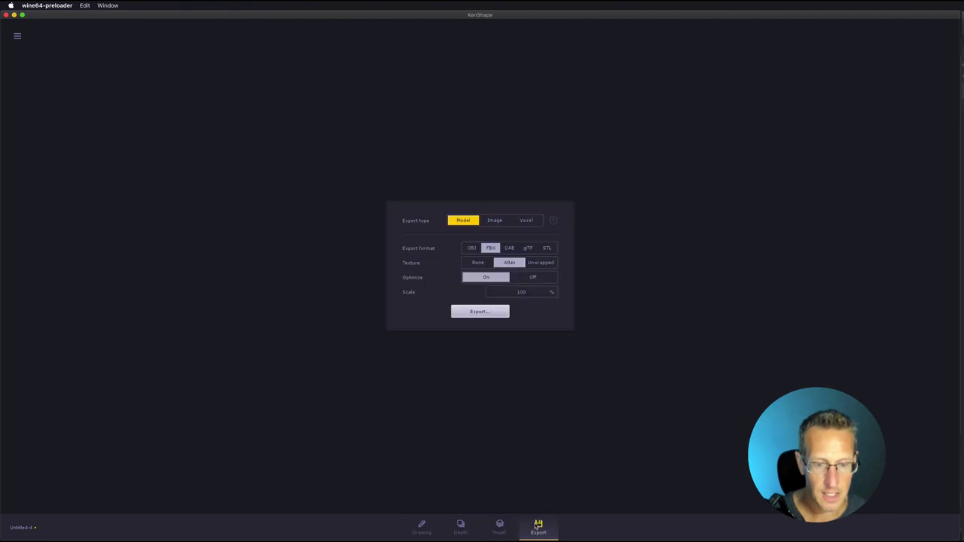
# - Set the export format to FBX with an Unwrapped texture
pyautogui.click(469, 248)
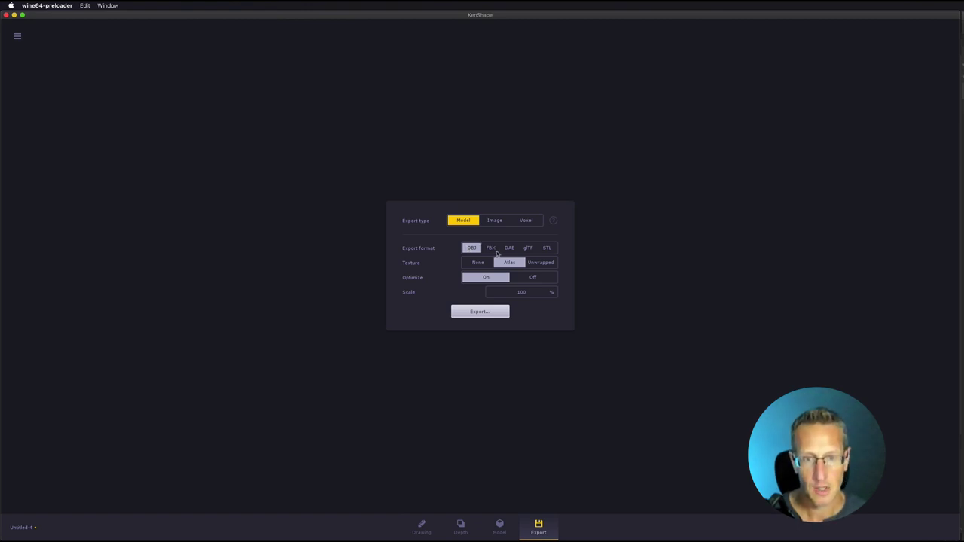
pyautogui.click(491, 248)
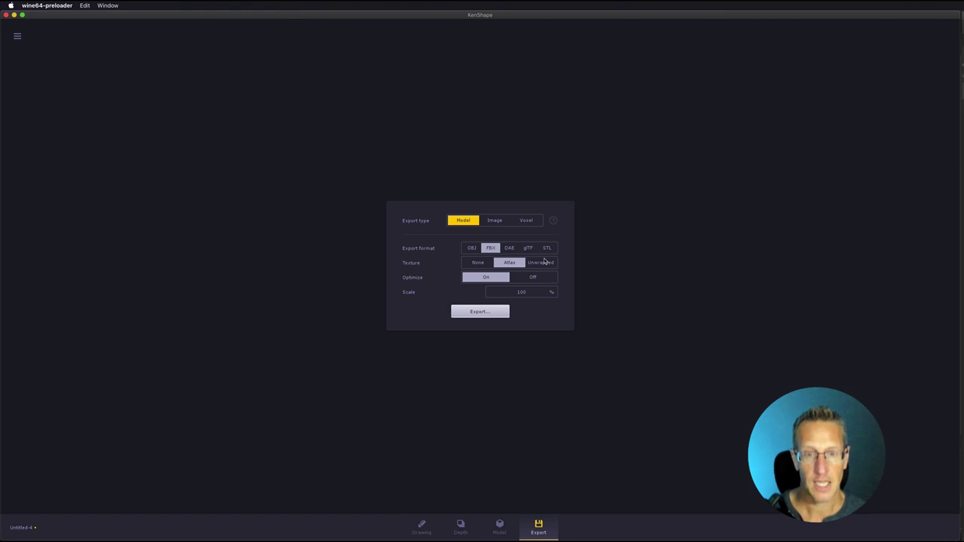
pyautogui.click(542, 267)
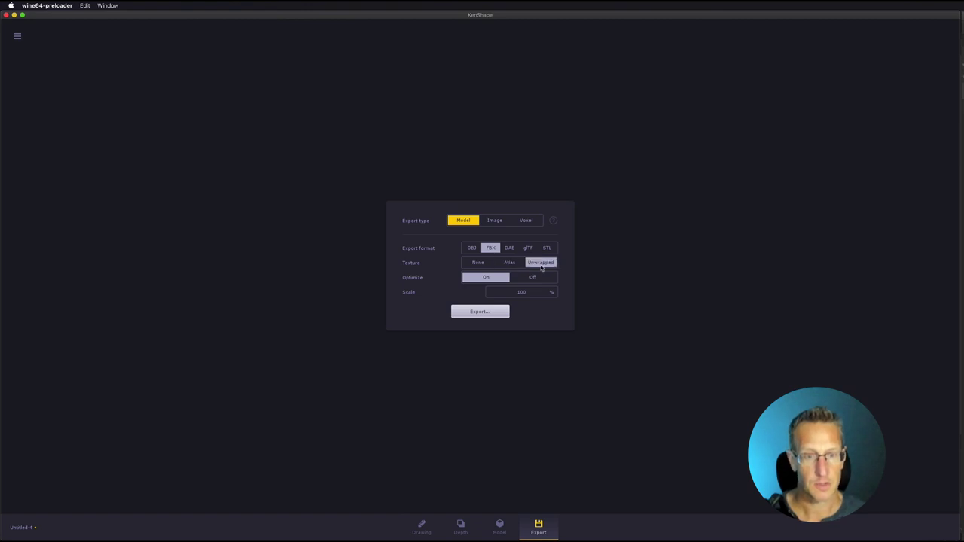
# - Export the model and save it under the file name 'model'
pyautogui.click(480, 313)
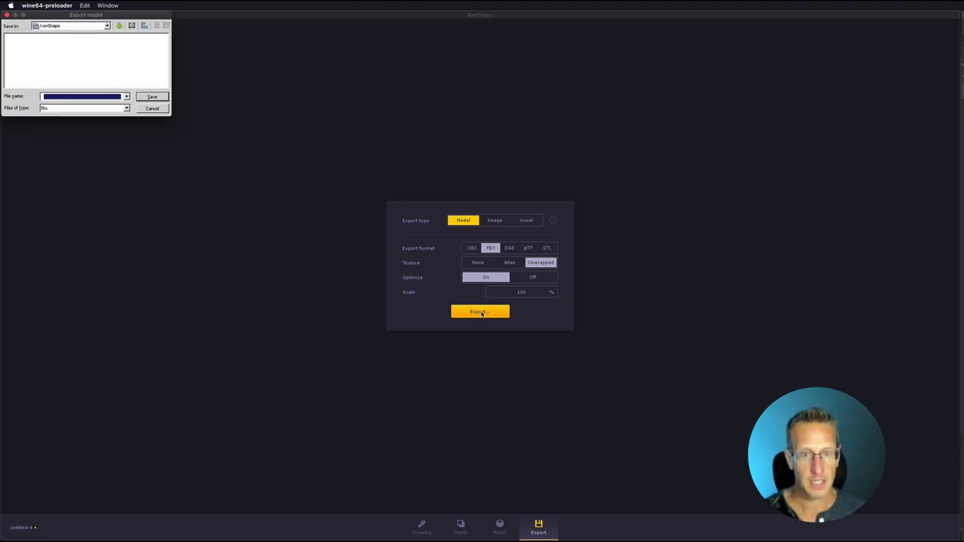
pyautogui.moveTo(85, 17); pyautogui.dragTo(268, 108)
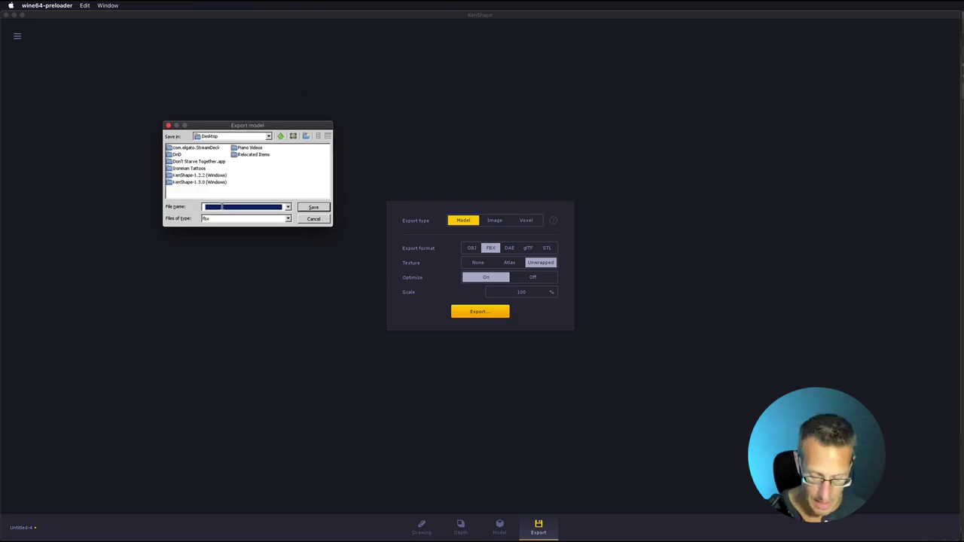
pyautogui.write('model')
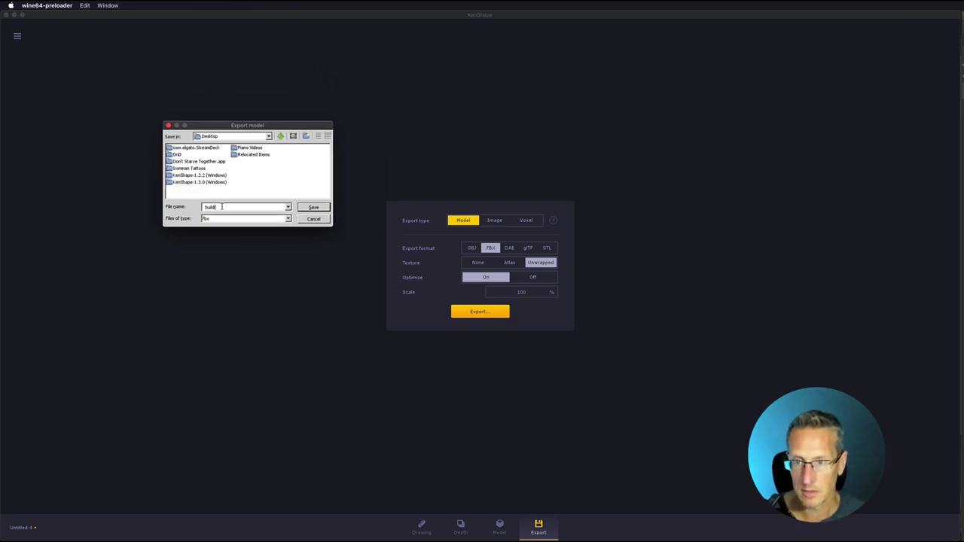
pyautogui.press('Return')
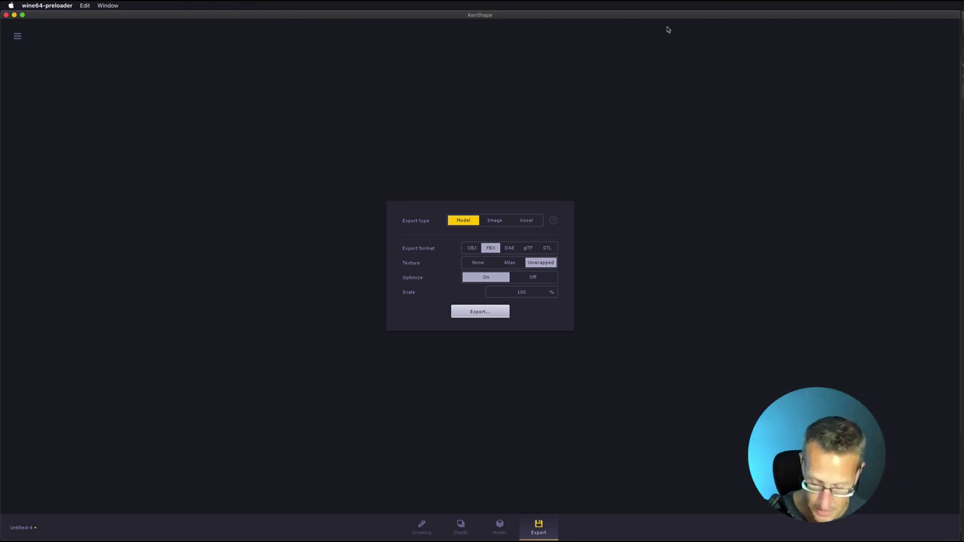
pyautogui.press('super+Tab')
pyautogui.press('super+Tab')
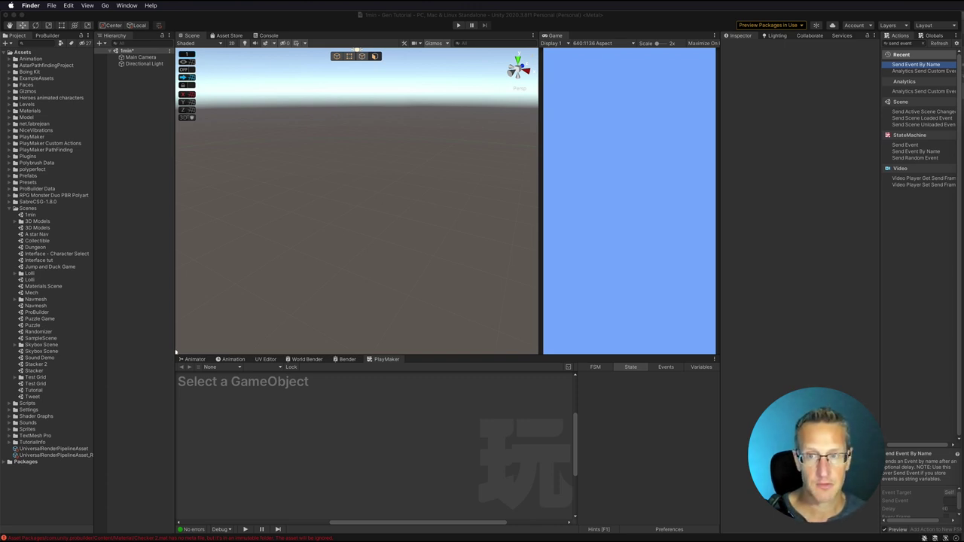
# - Import the exported building files from Finder into the Assets > Model folder
pyautogui.click(10, 209)
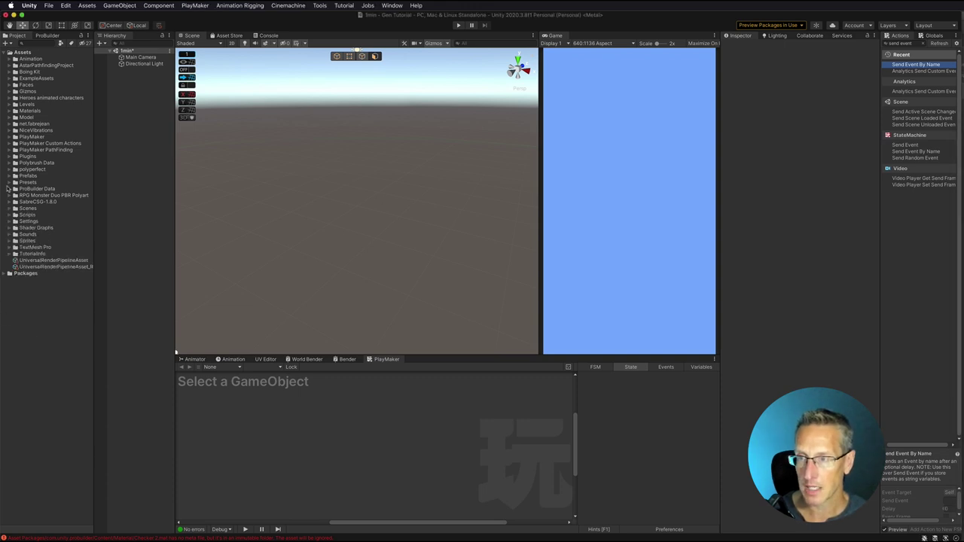
pyautogui.click(10, 118)
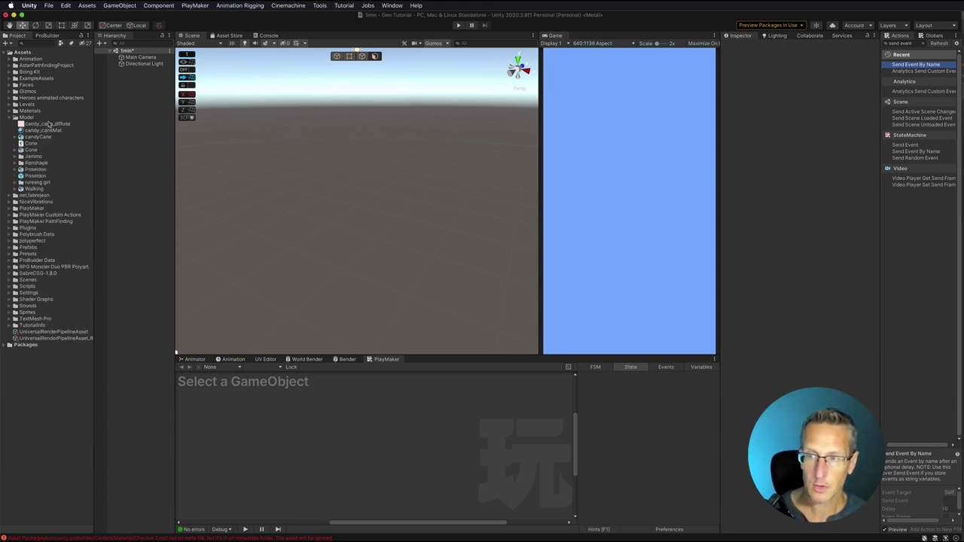
pyautogui.click(33, 118)
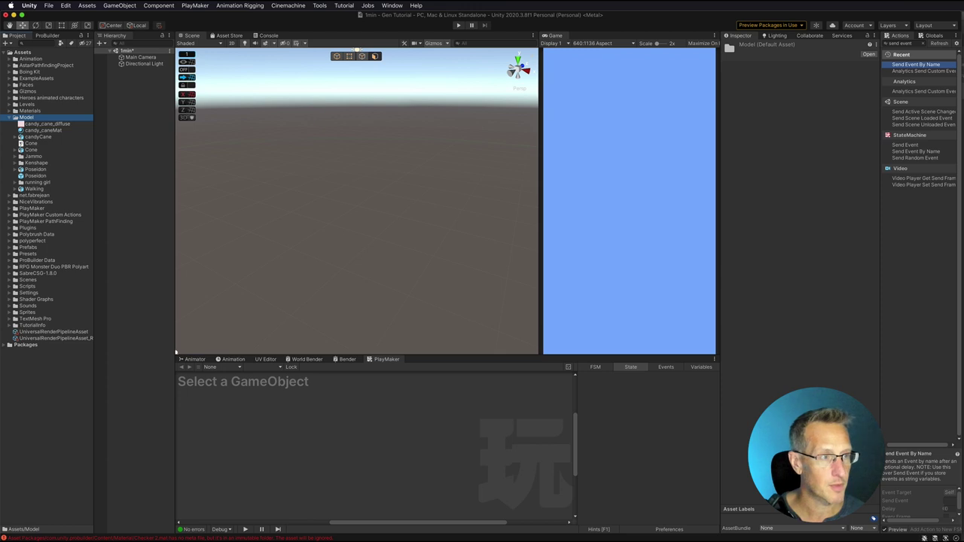
pyautogui.press('super+Tab')
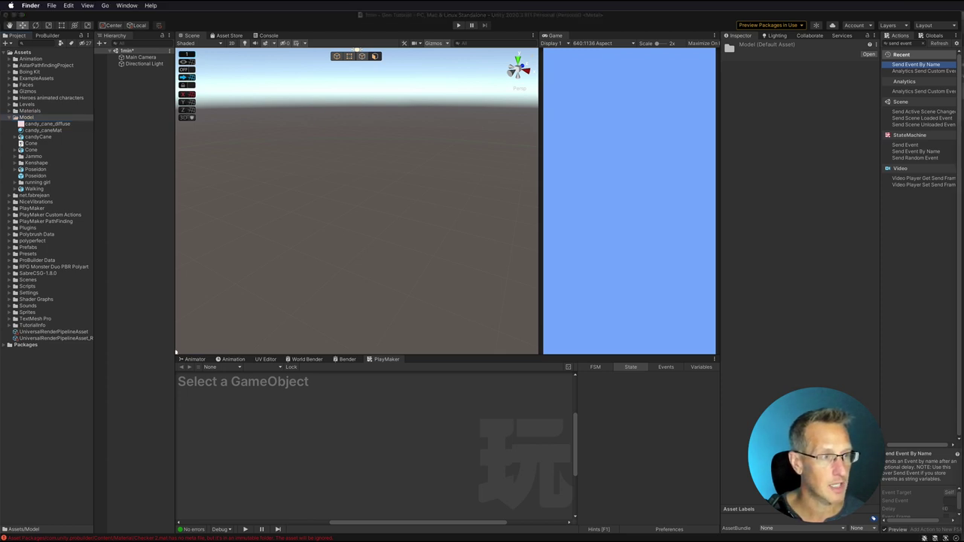
pyautogui.moveTo(963, 141); pyautogui.dragTo(23, 120)
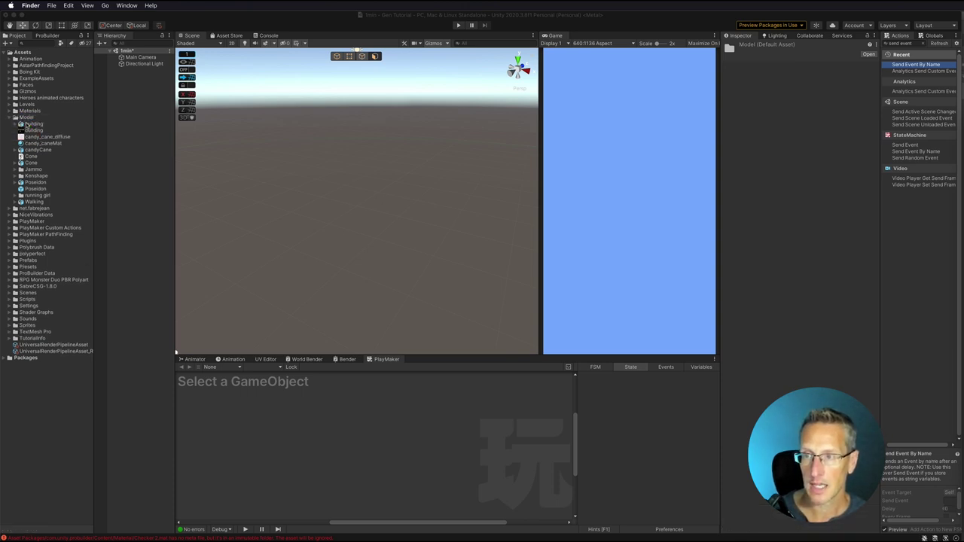
# - Place the building model in the Scene and frame it with F
pyautogui.click(30, 123)
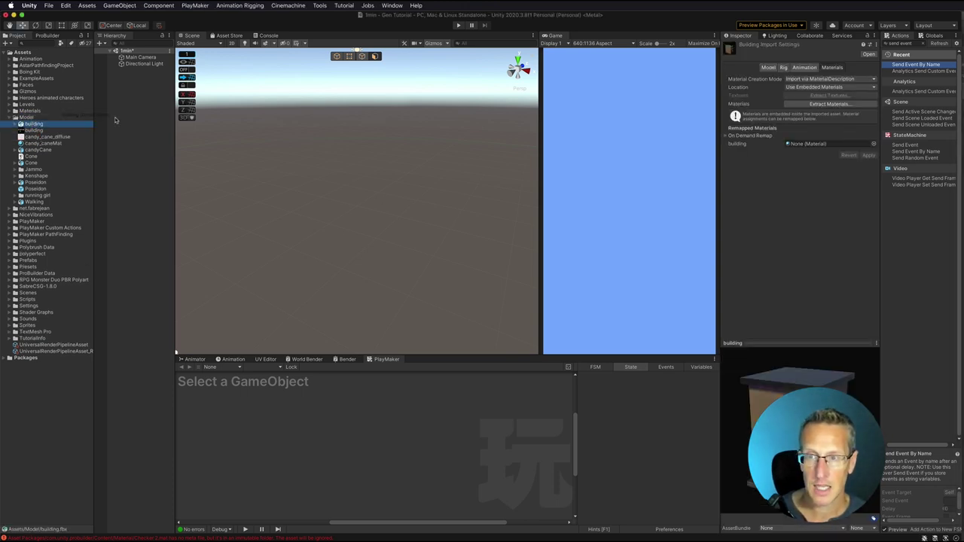
pyautogui.moveTo(115, 119); pyautogui.dragTo(370, 223)
pyautogui.press('f')
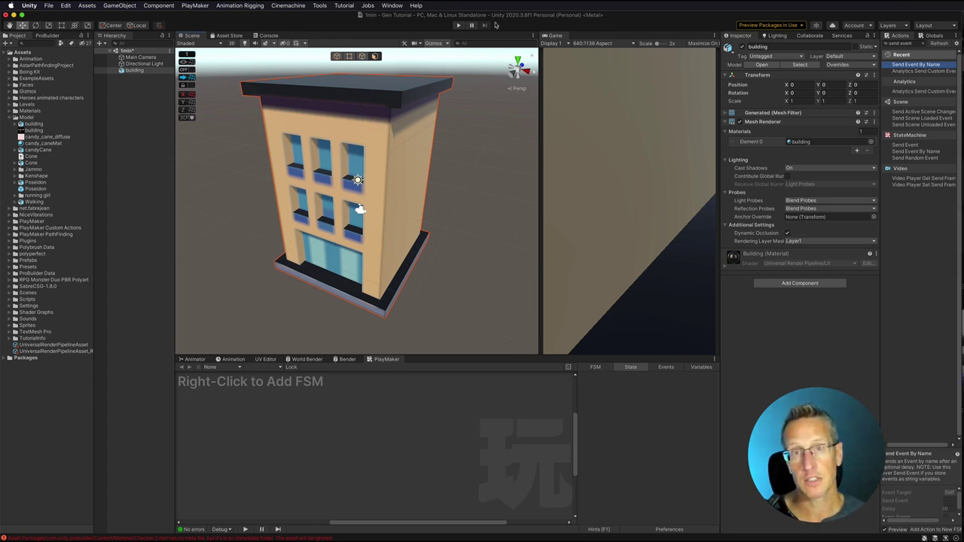
pyautogui.press('super+Tab')
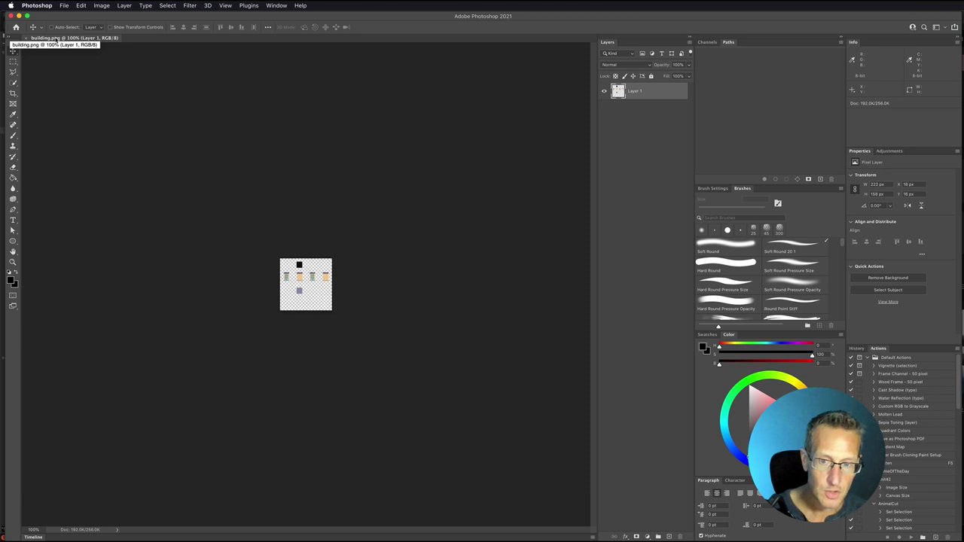
# - Select all and resize the texture to 1024 px wide with Nearest Neighbor resampling
pyautogui.press('super+a')
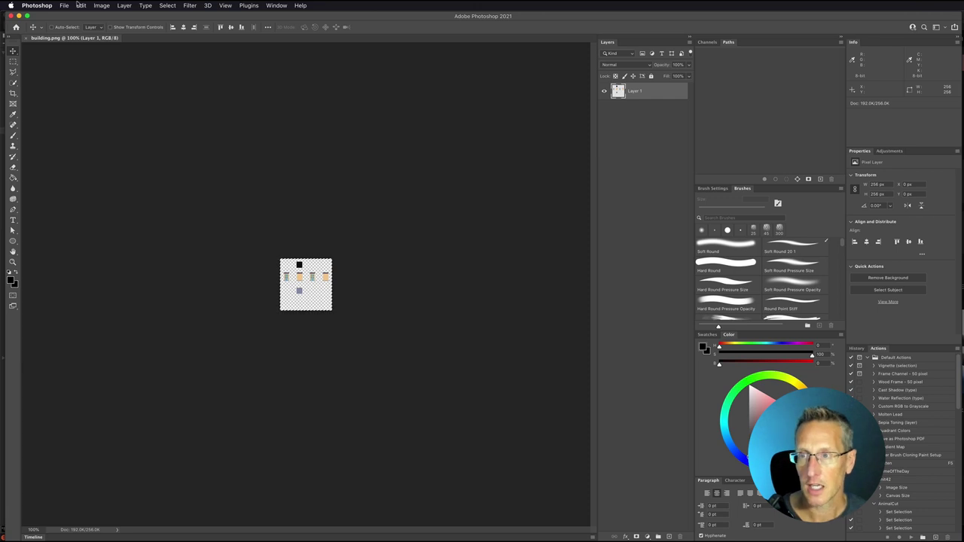
pyautogui.click(100, 5)
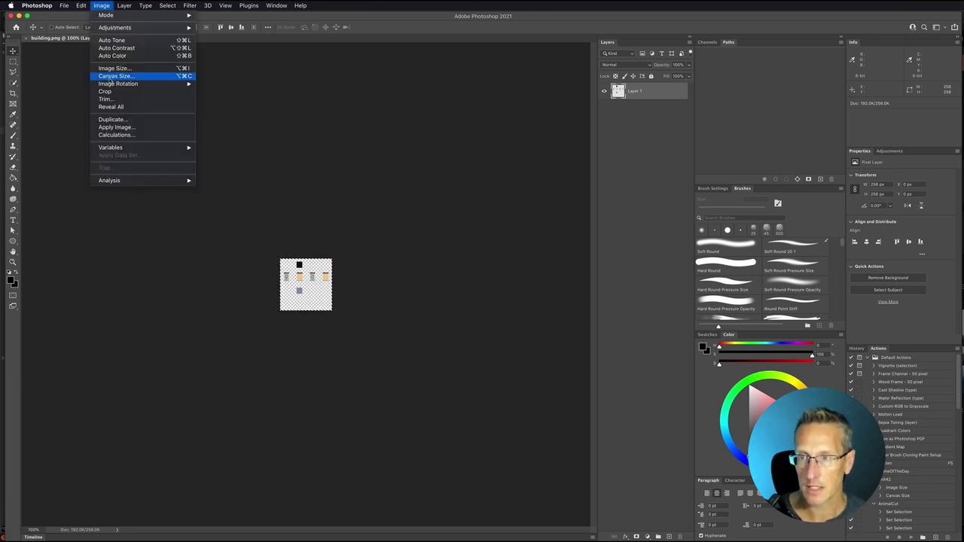
pyautogui.click(107, 69)
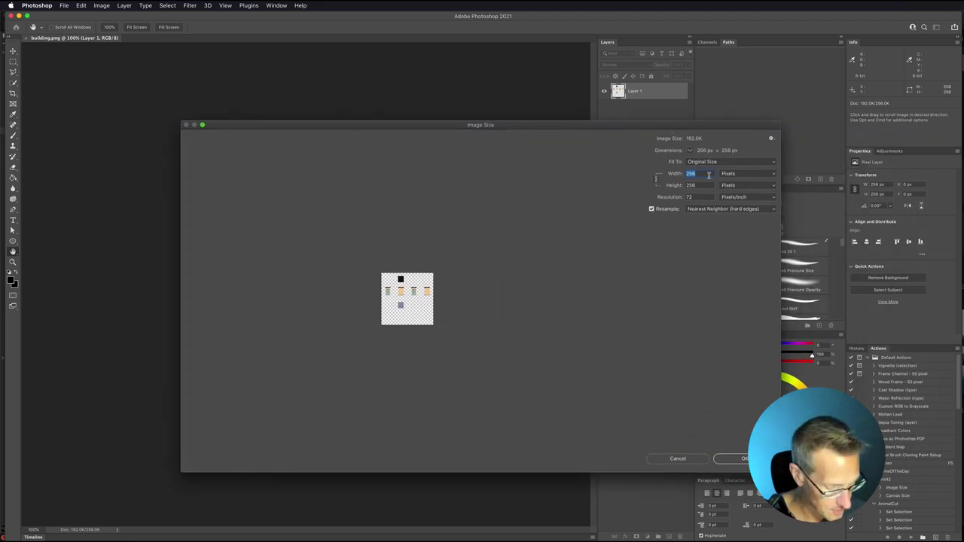
pyautogui.write('100')
pyautogui.press('BackSpace')
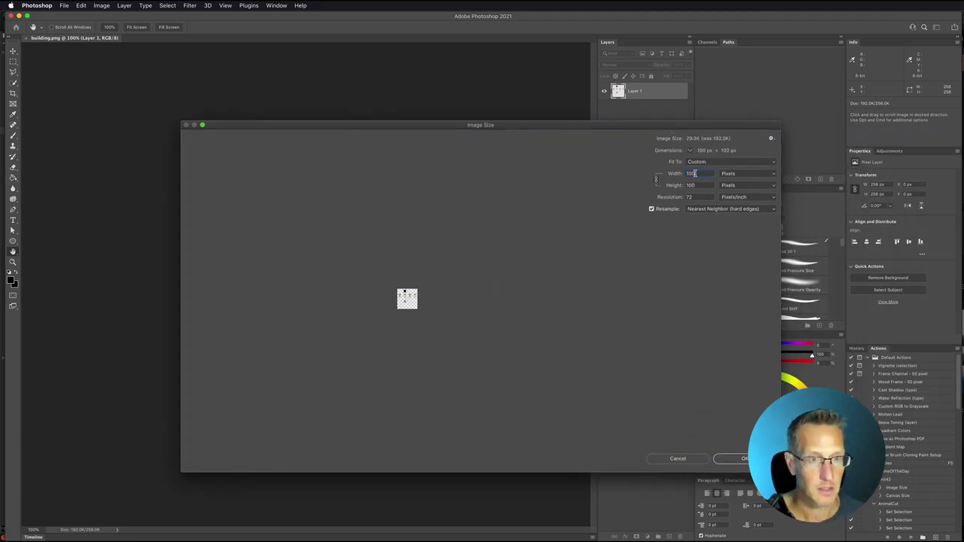
pyautogui.write('24')
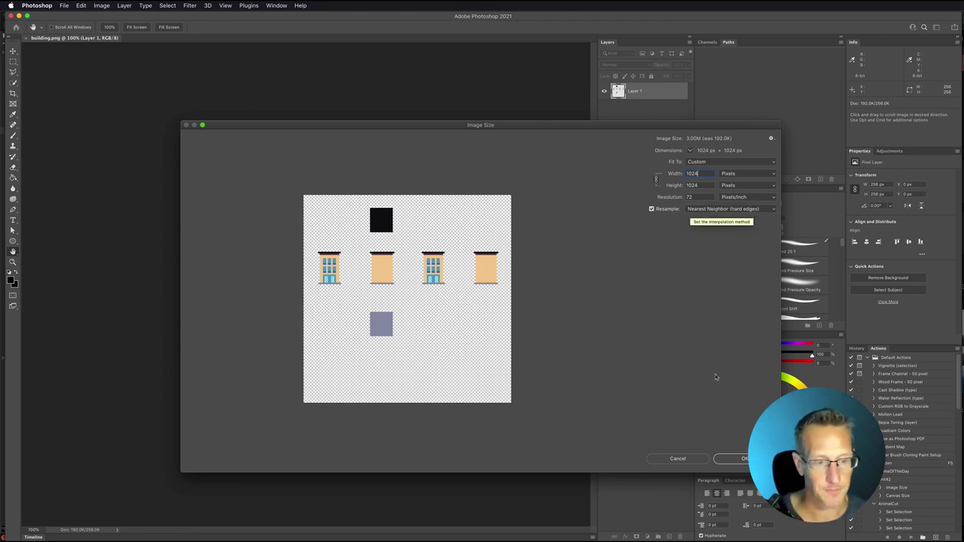
pyautogui.click(743, 460)
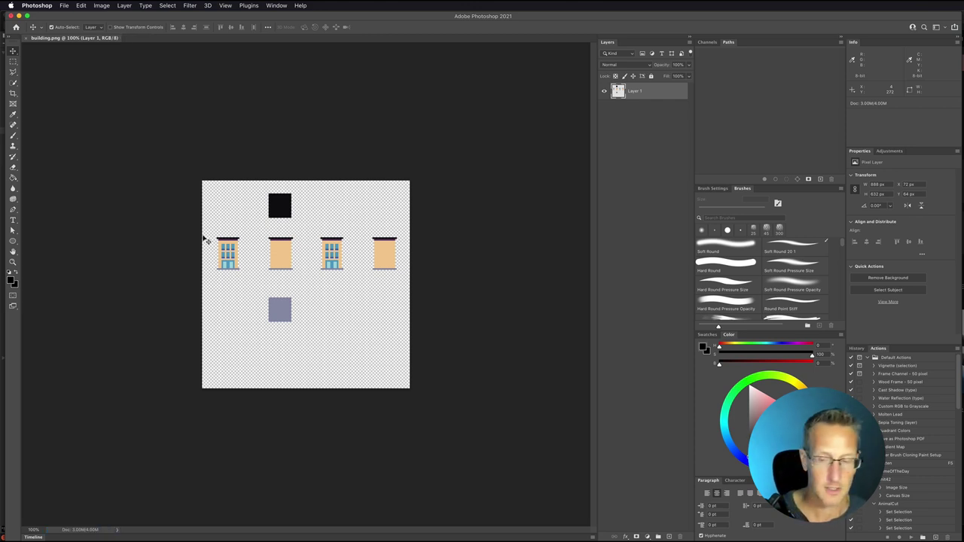
# - Return to Unity so the enlarged building.png texture reimports
pyautogui.press('super+Tab')
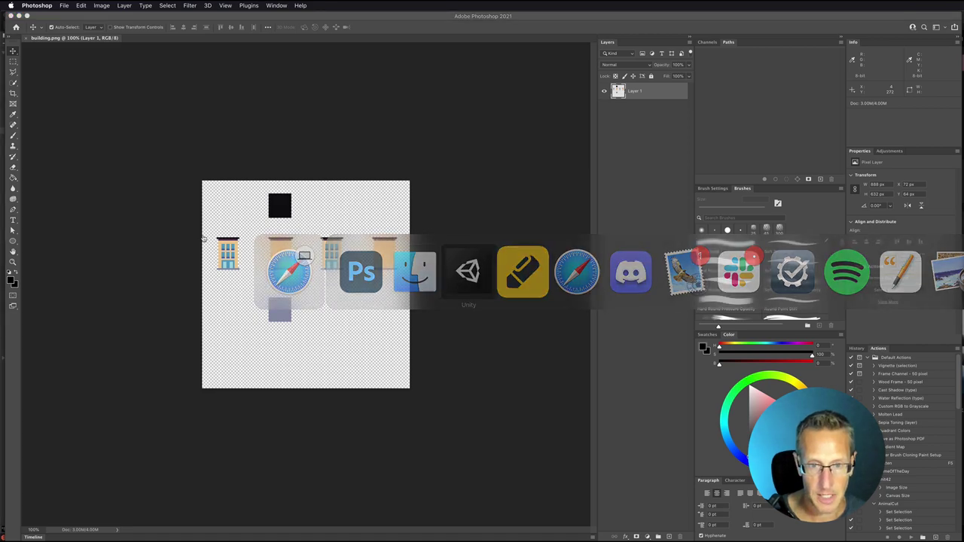
pyautogui.press('Escape')
pyautogui.press('super+Tab')
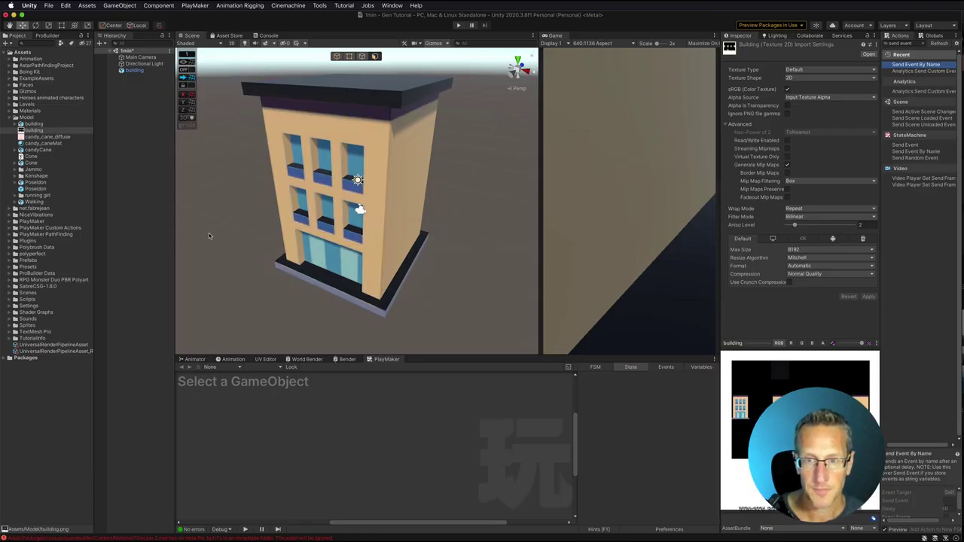